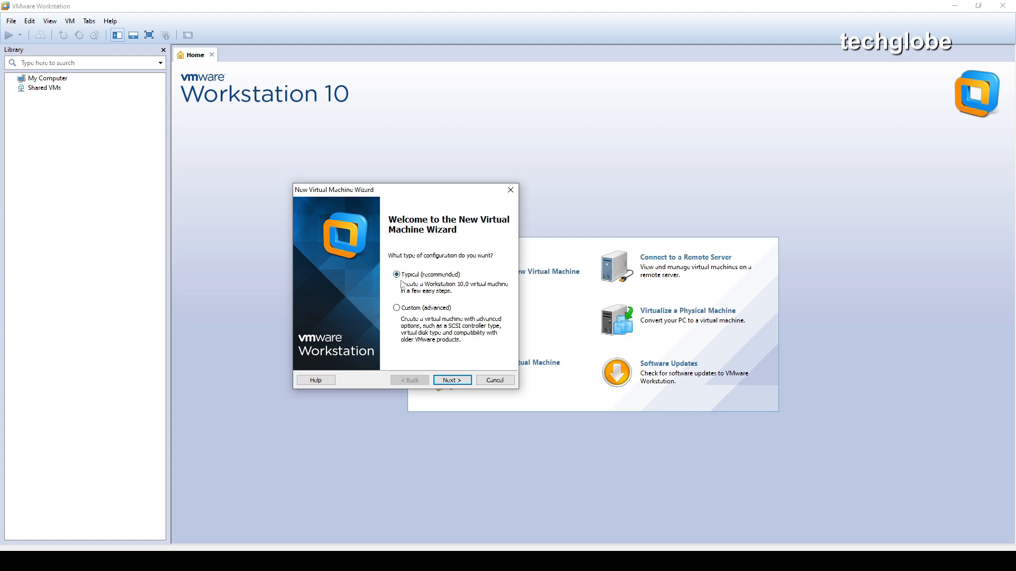
Step: Choose the typical configuration and set the Windows server 2022 64bit SERVER_EVAL_x64FRE_en-us (1) ISO on drive E: as the installer disc image
left_click(449, 382)
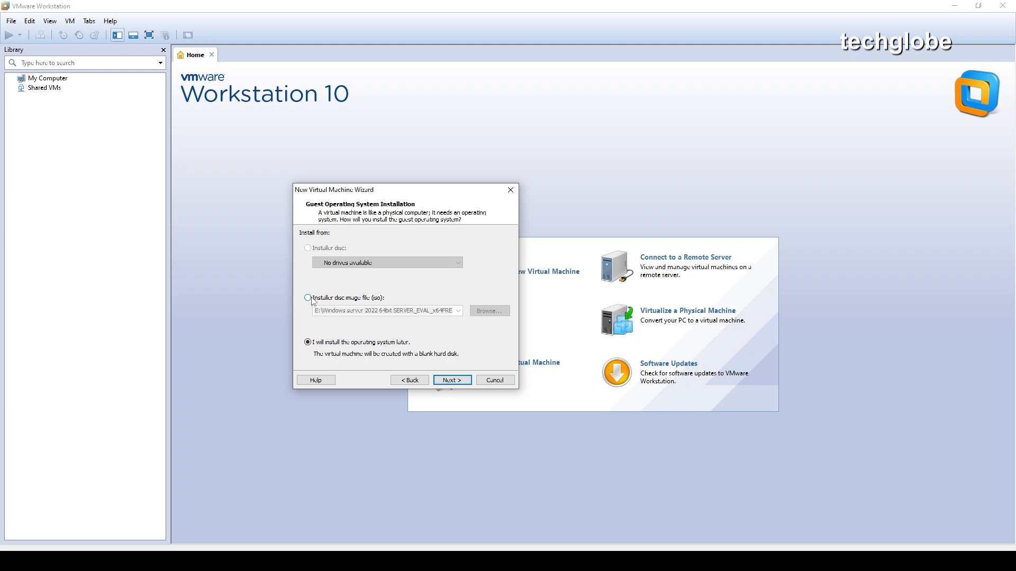
left_click(311, 299)
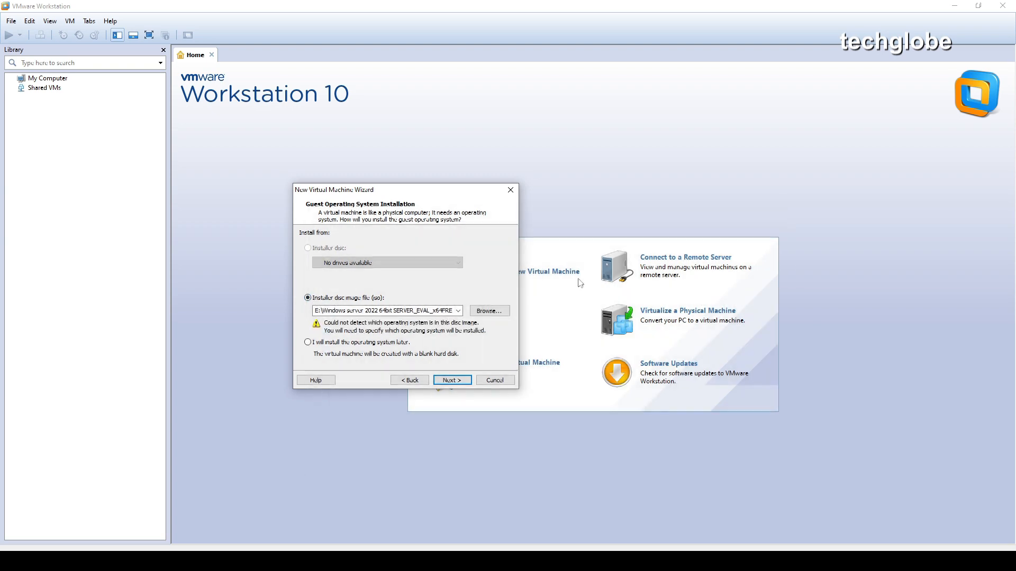
left_click(484, 312)
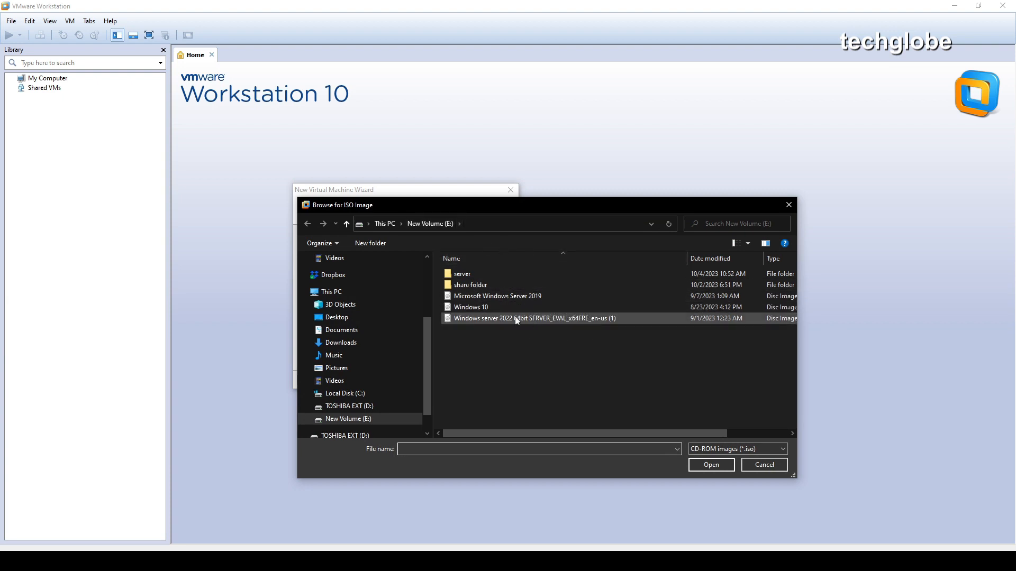
left_click(477, 317)
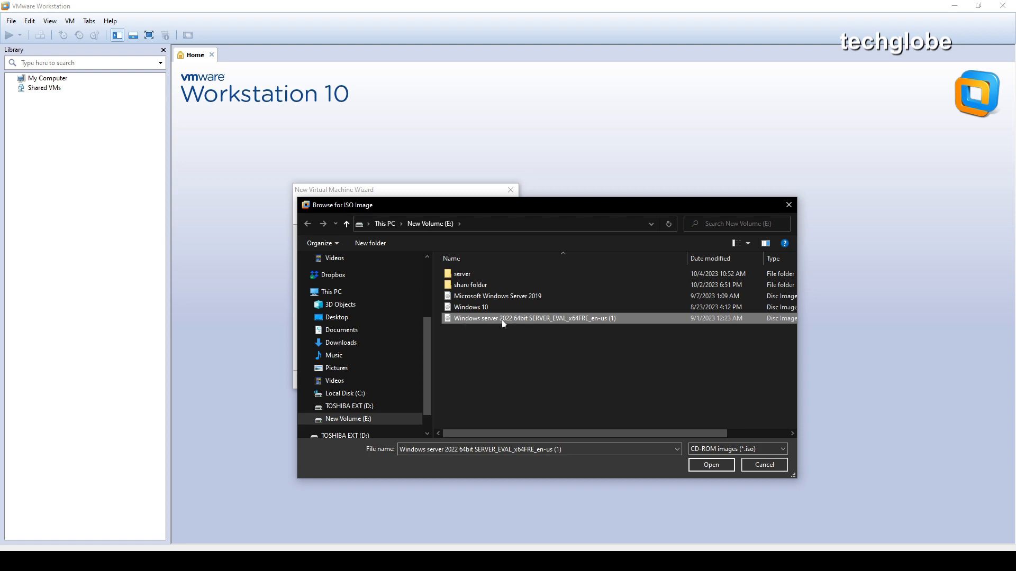
left_click(706, 465)
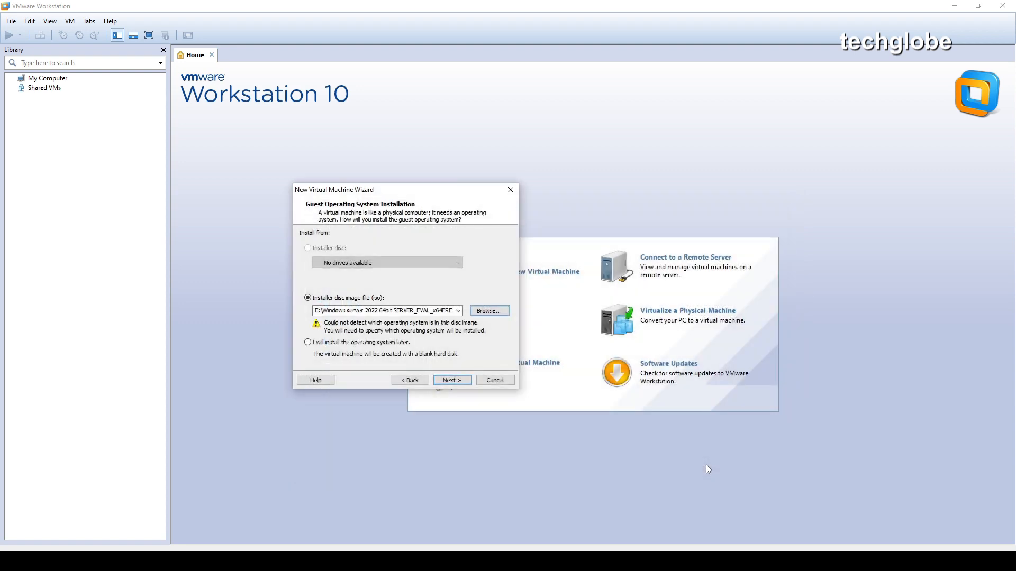
left_click(449, 381)
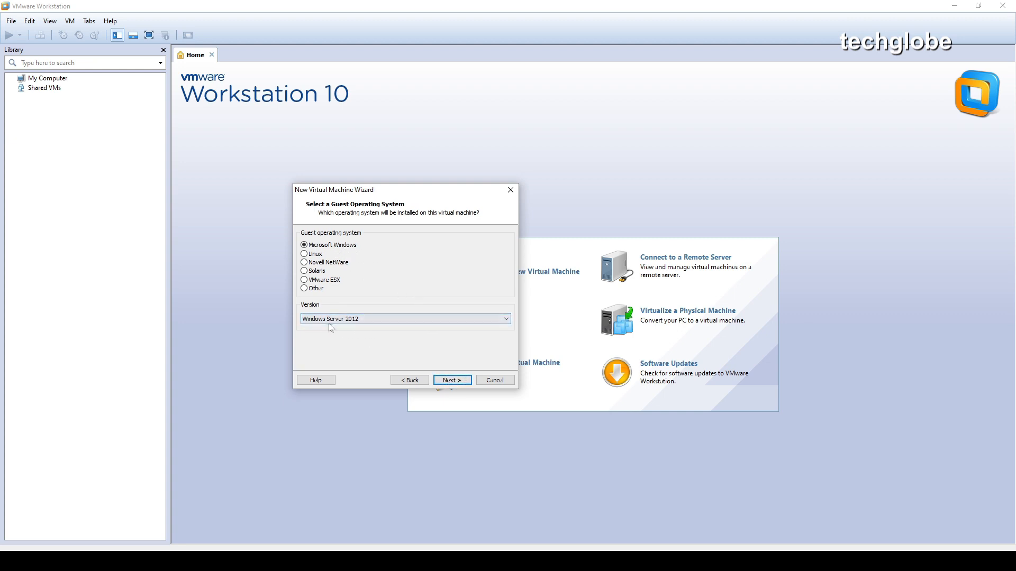
Step: Check the available guest versions and accept Microsoft Windows with Windows Server 2012 as the guest operating system
left_click(377, 320)
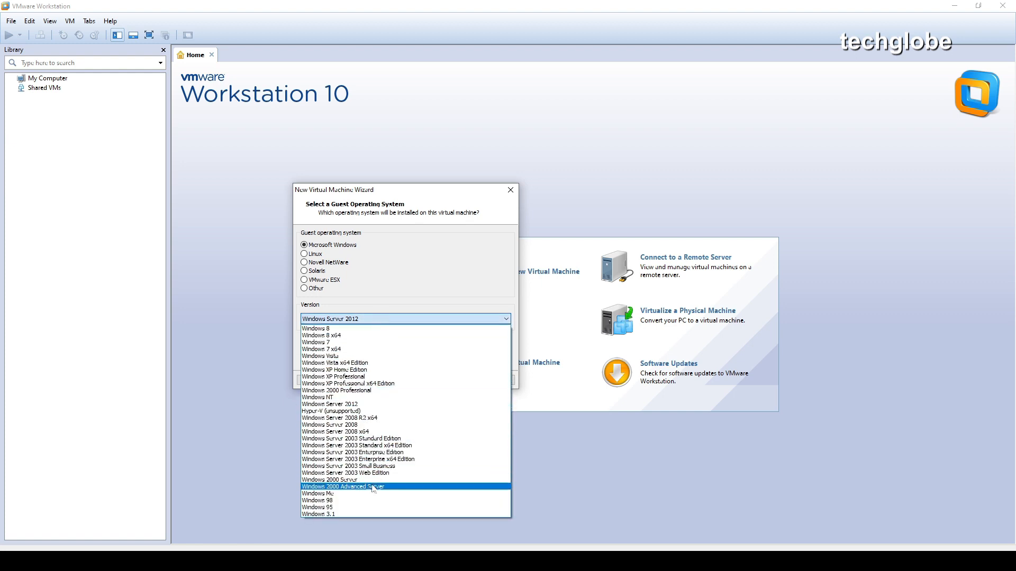
left_click(439, 307)
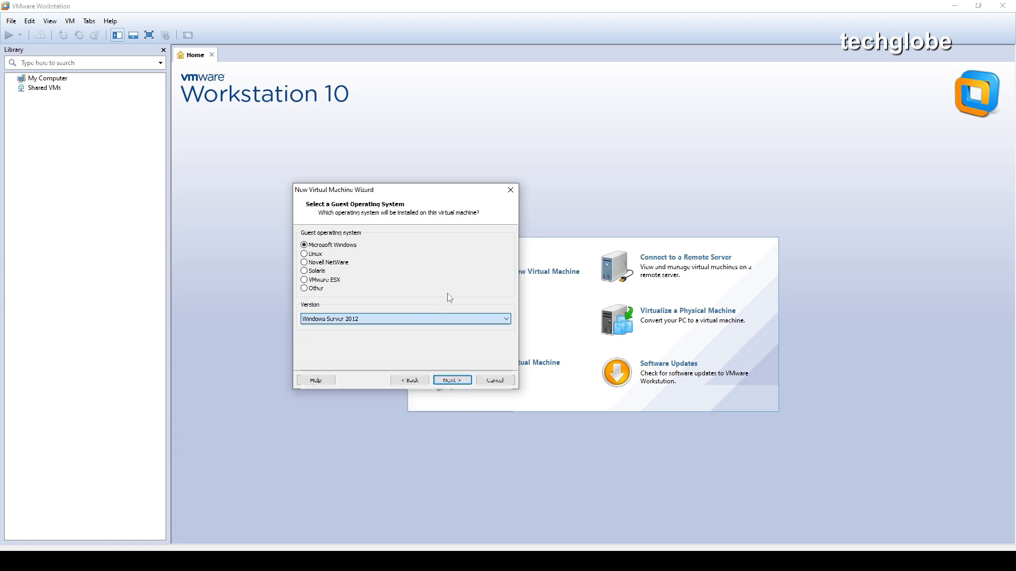
left_click(453, 380)
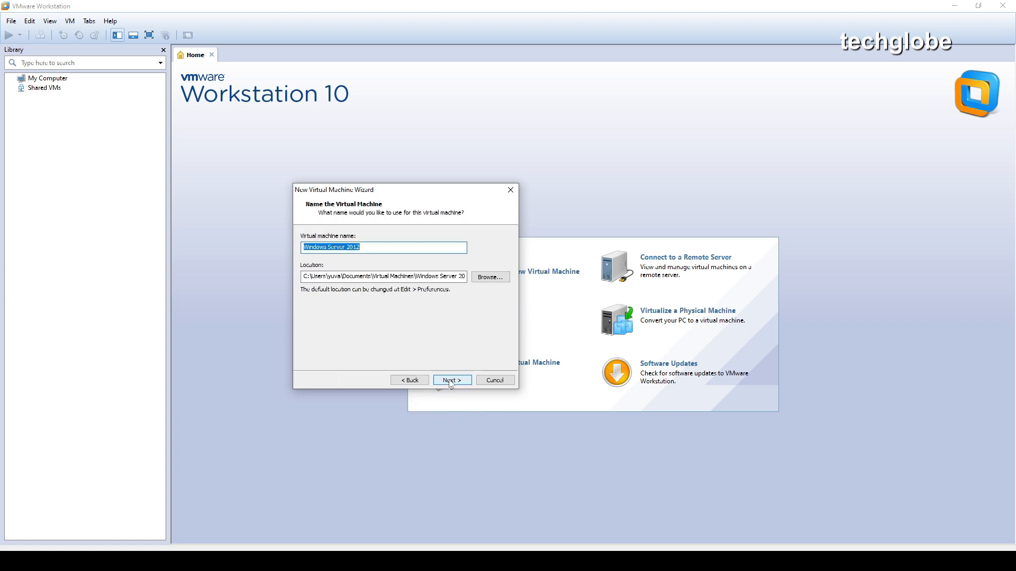
Step: Name the virtual machine Windows Server 2022 and set its location to the Virtual Machines folder in Documents
left_click(367, 248)
left_click(483, 280)
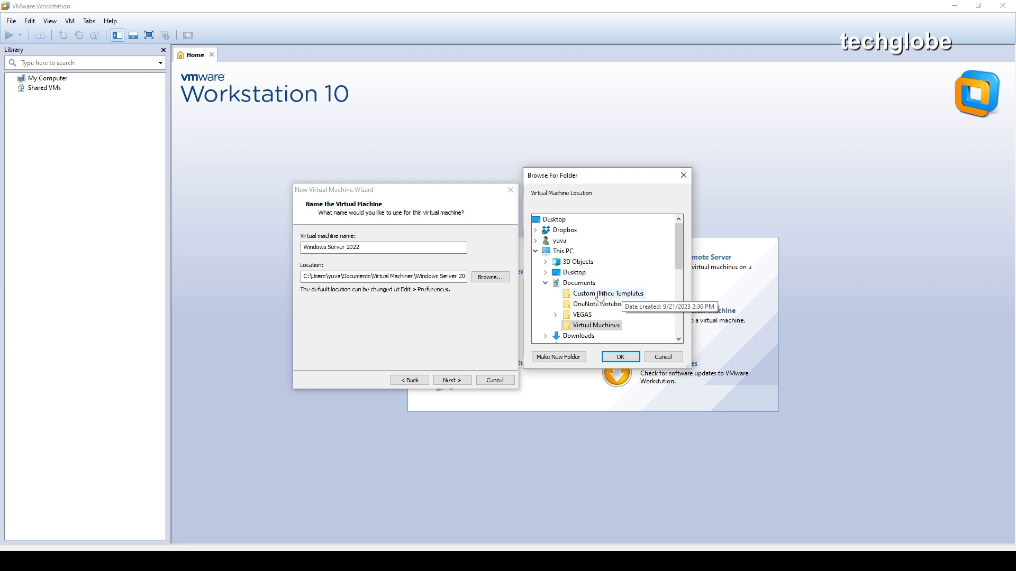
scroll(616, 287, "down", 2)
scroll(624, 286, "up", 1)
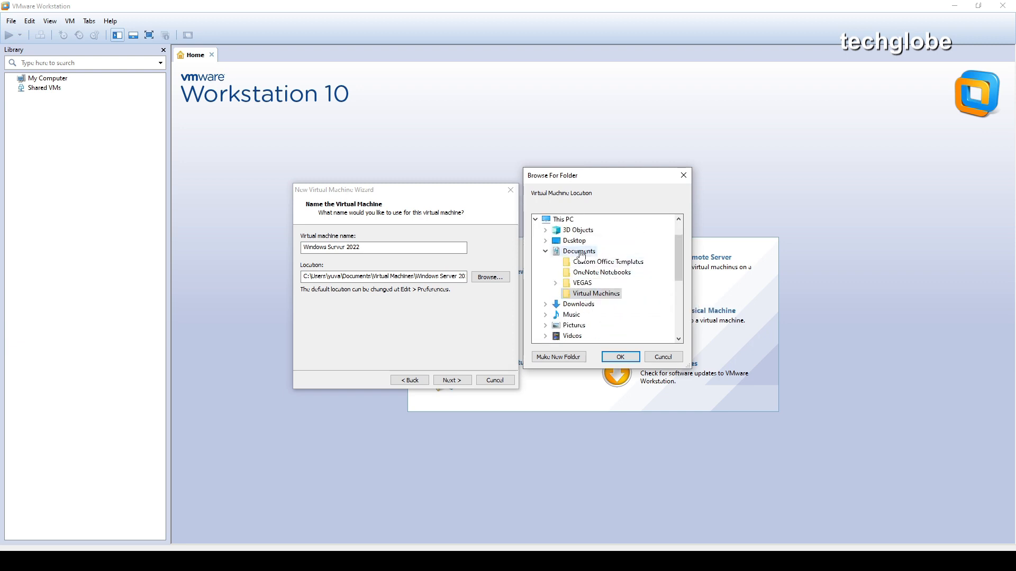
scroll(580, 265, "up", 1)
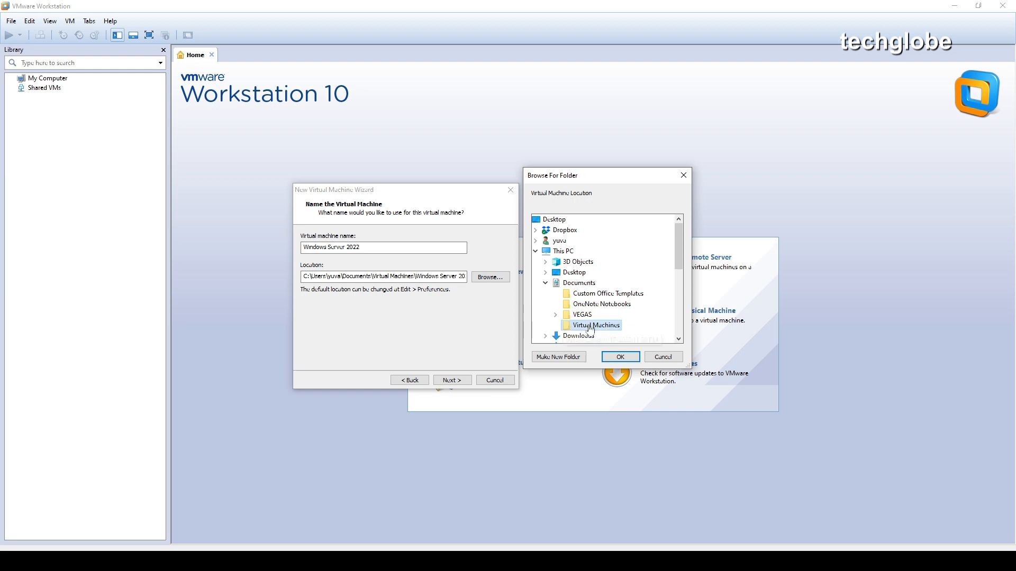
left_click(622, 359)
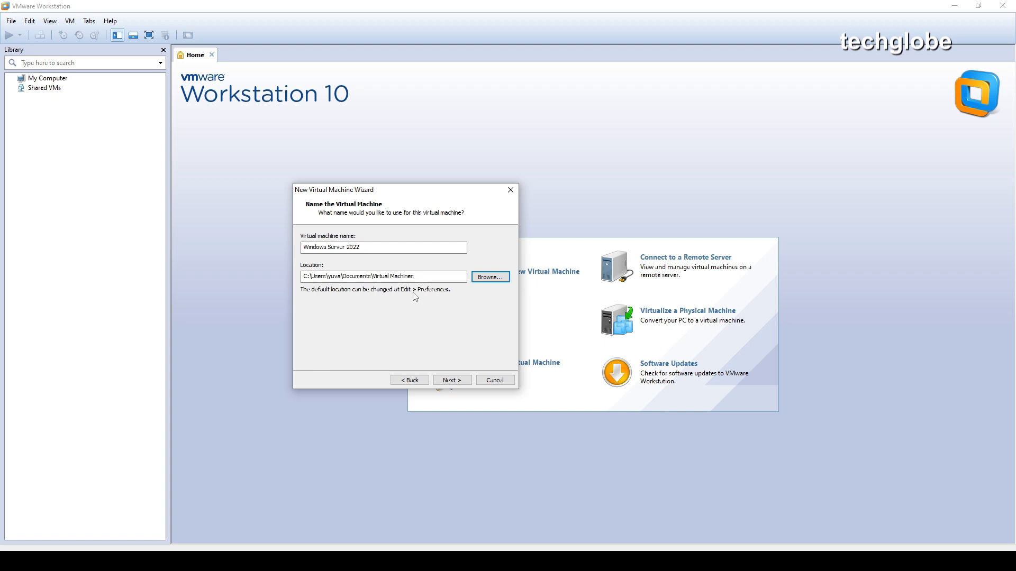
left_click(452, 379)
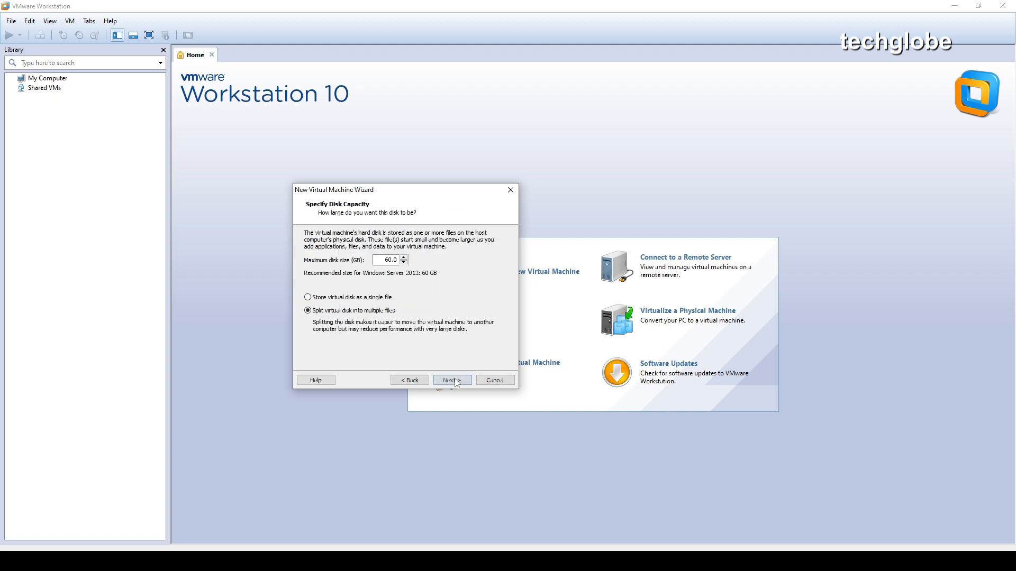
Step: Accept a maximum disk size of 60 GB with the virtual disk split into multiple files
left_click(384, 259)
left_click_drag(387, 259, 427, 257)
left_click(450, 382)
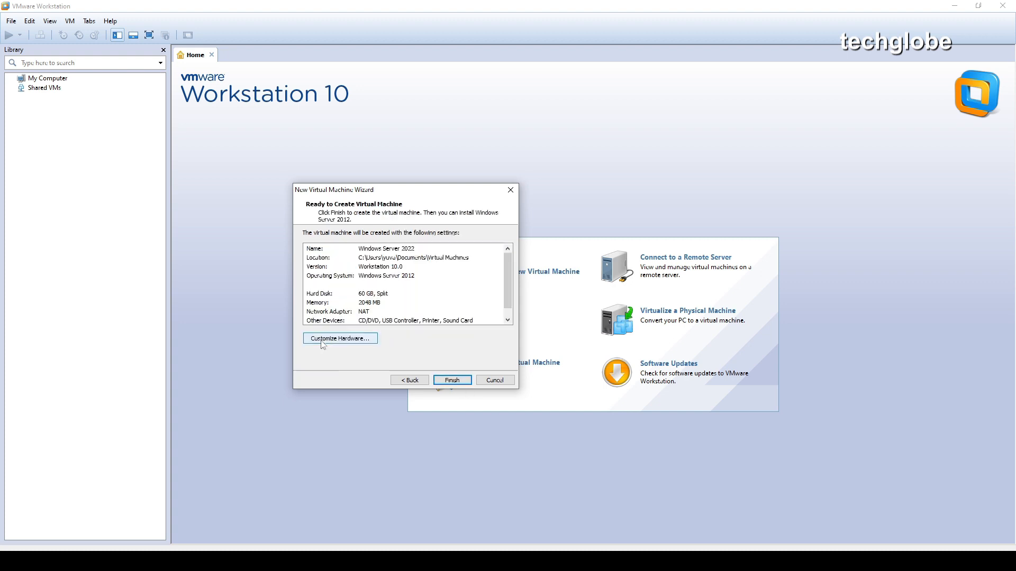
Step: Customize the hardware with 4096 MB of memory and a 3D-accelerated display using specified monitor settings at 1920 x 1080 maximum resolution
left_click(364, 341)
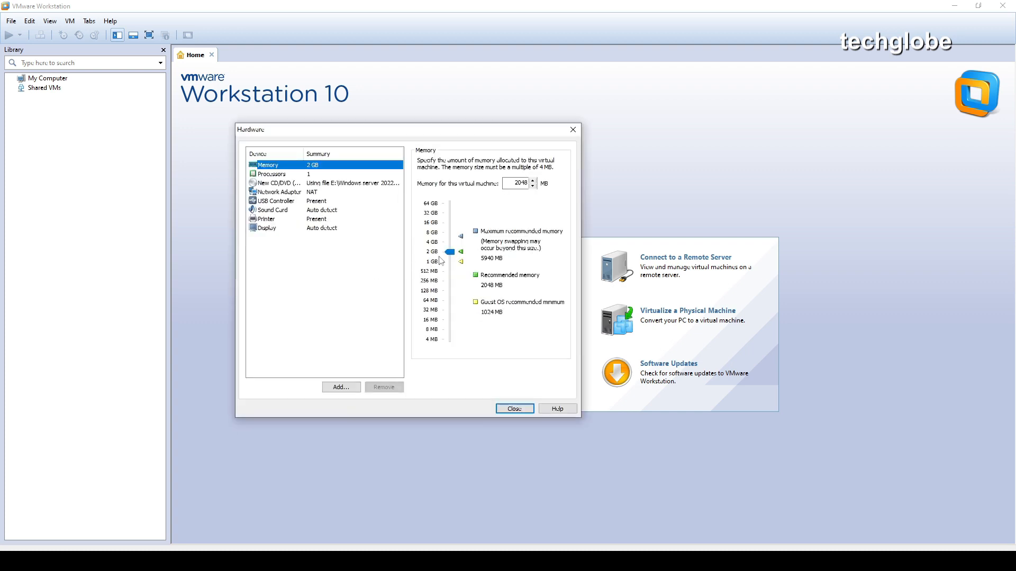
left_click_drag(449, 252, 456, 247)
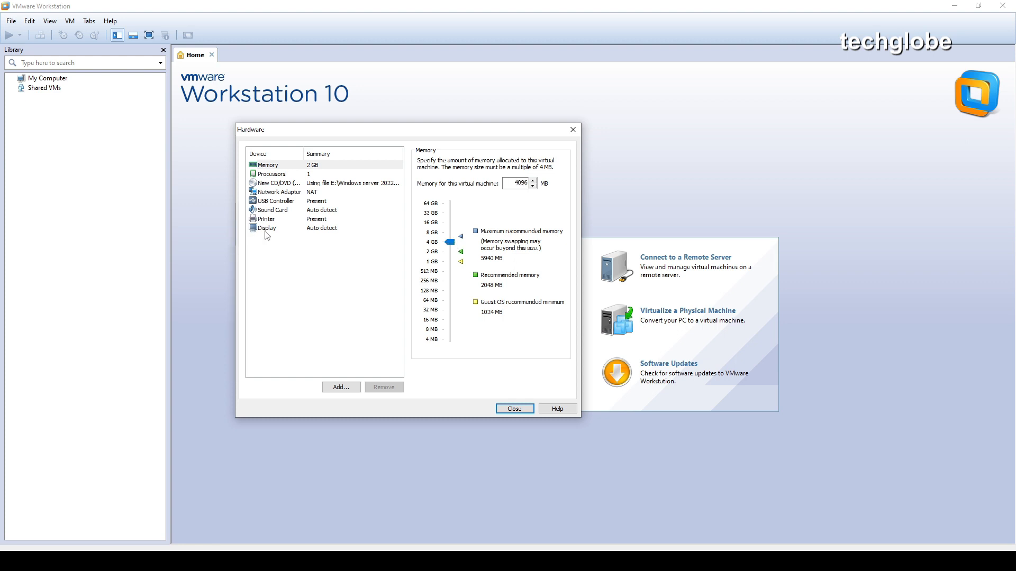
left_click(262, 231)
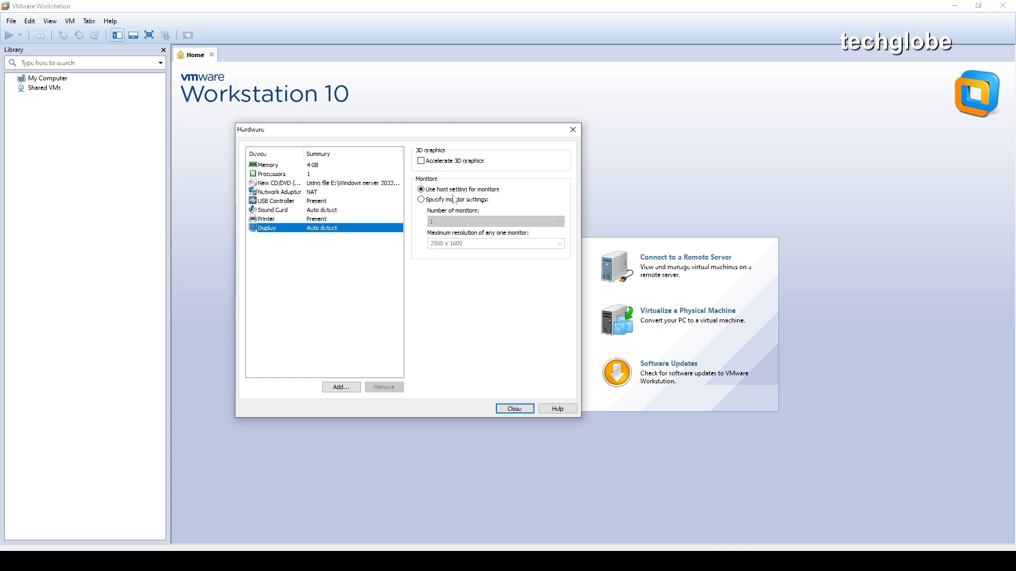
left_click(422, 162)
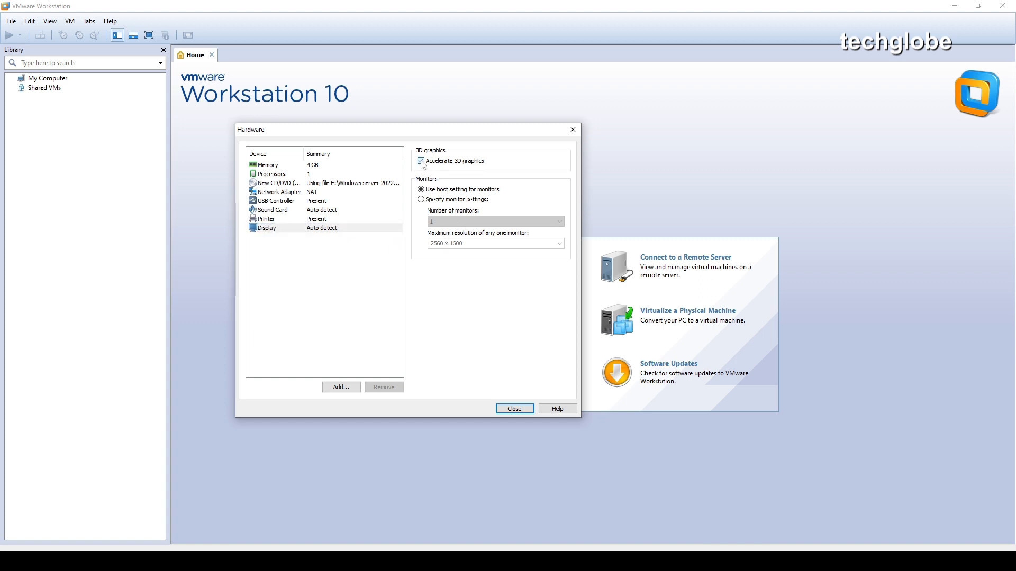
left_click(422, 201)
left_click(559, 243)
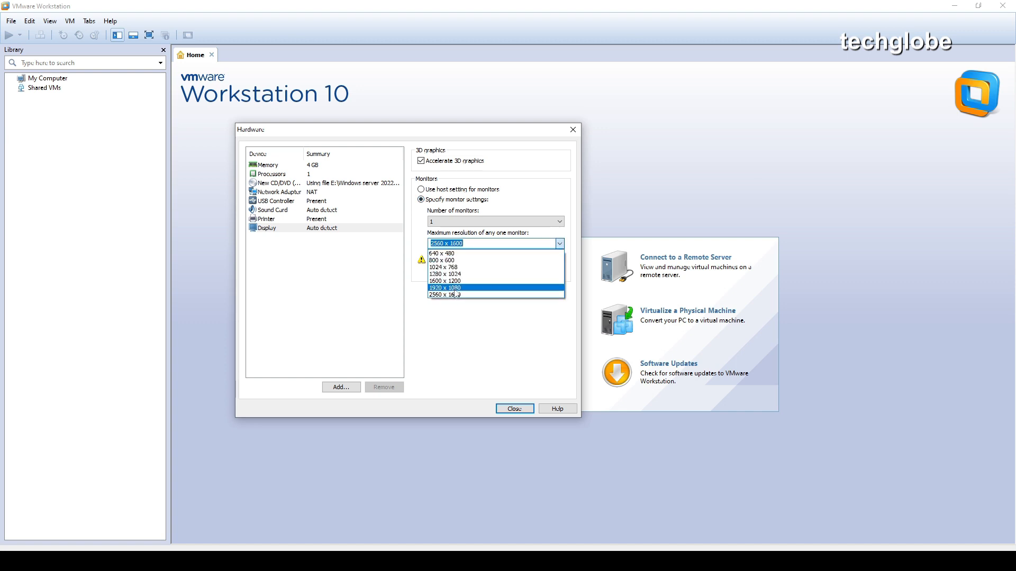
left_click(505, 288)
left_click(515, 409)
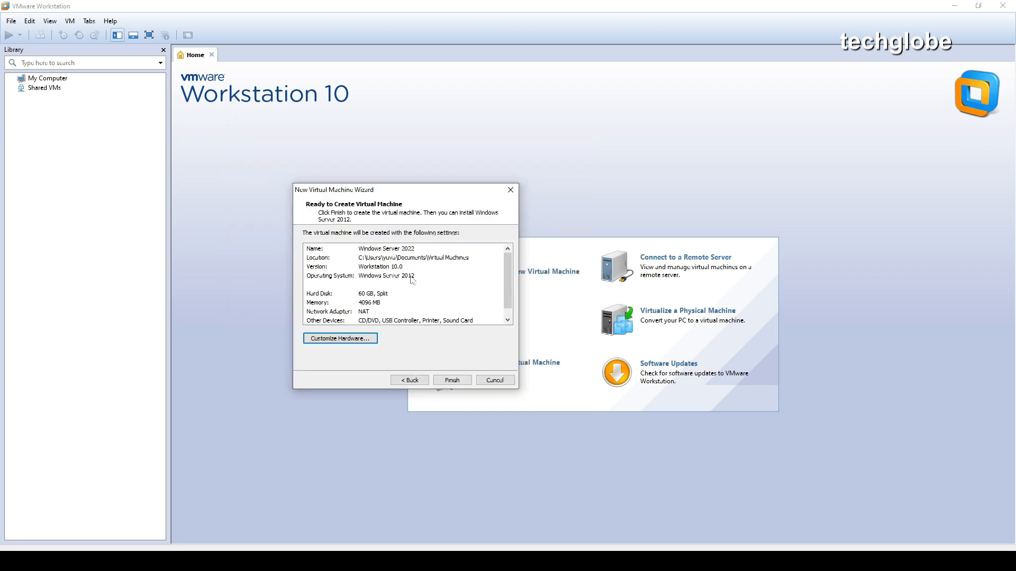
Step: Finish creating the Windows Server 2022 virtual machine and power it on
left_click(448, 380)
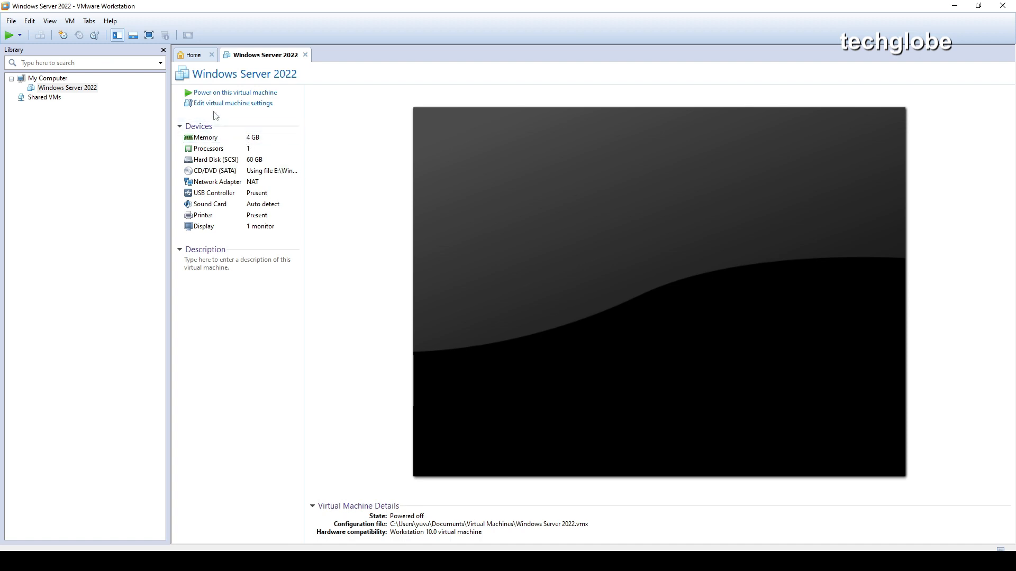
left_click(264, 93)
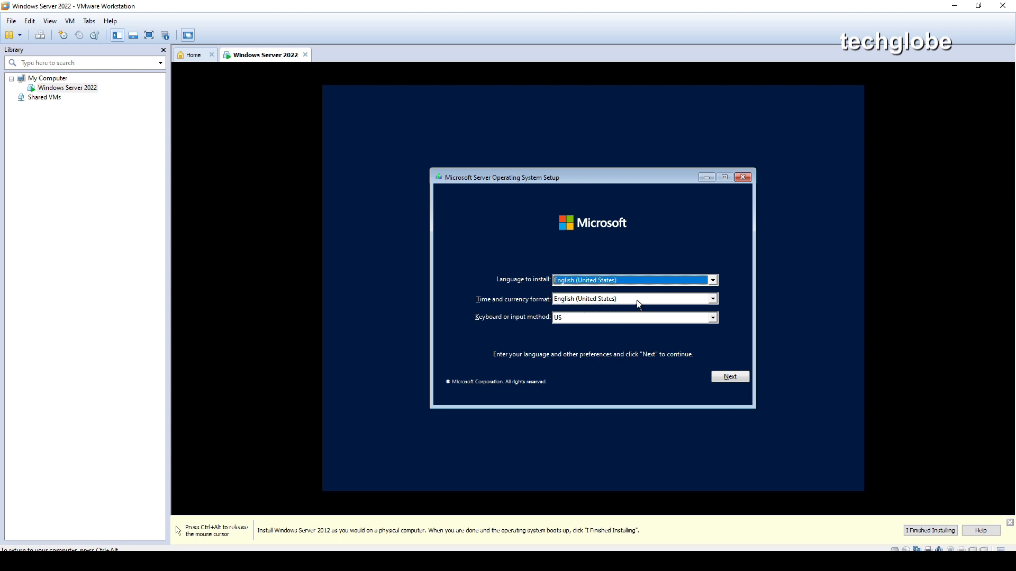
Step: Accept English (United States) with the US keyboard in the server setup and start the installation
left_click(579, 323)
left_click(559, 317)
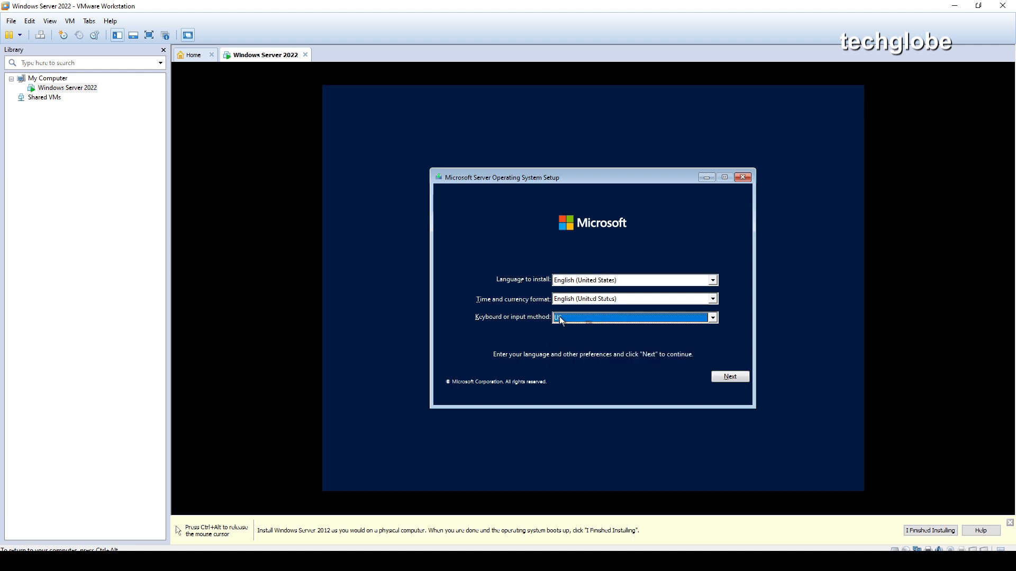
left_click(732, 375)
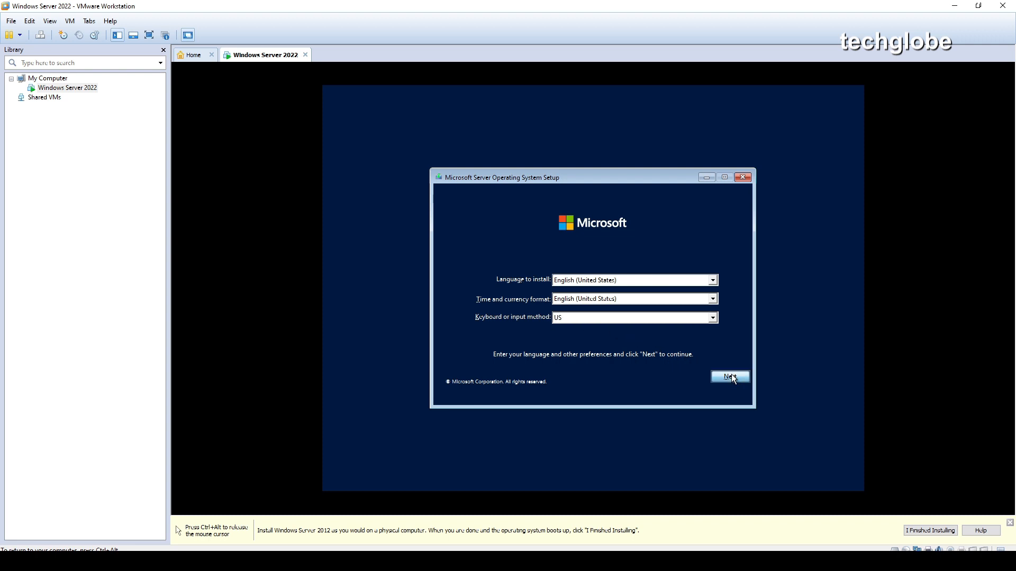
left_click(598, 294)
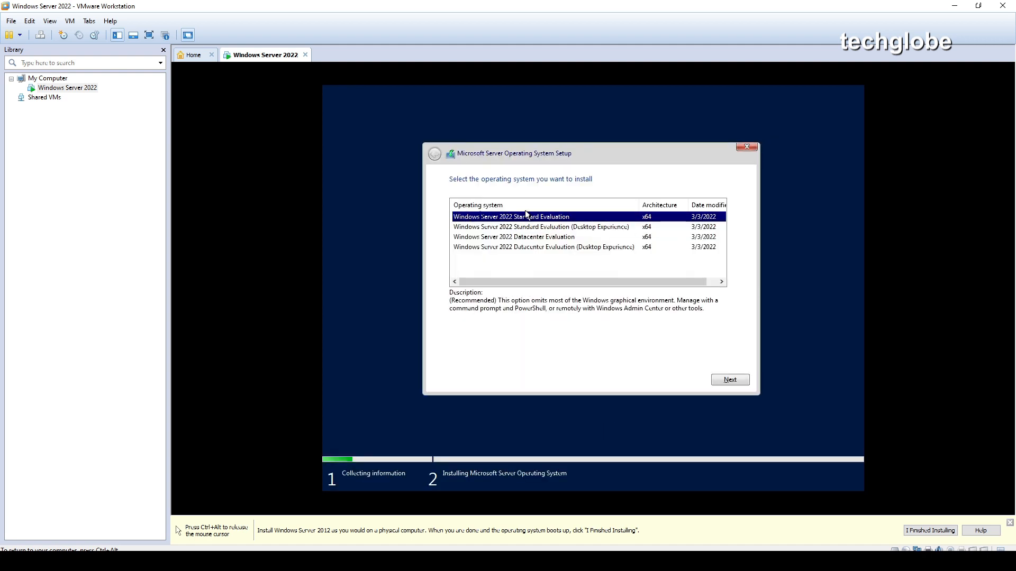
Step: Select Windows Server 2022 Datacenter Evaluation (Desktop Experience) for installation and accept the license terms
left_click(535, 248)
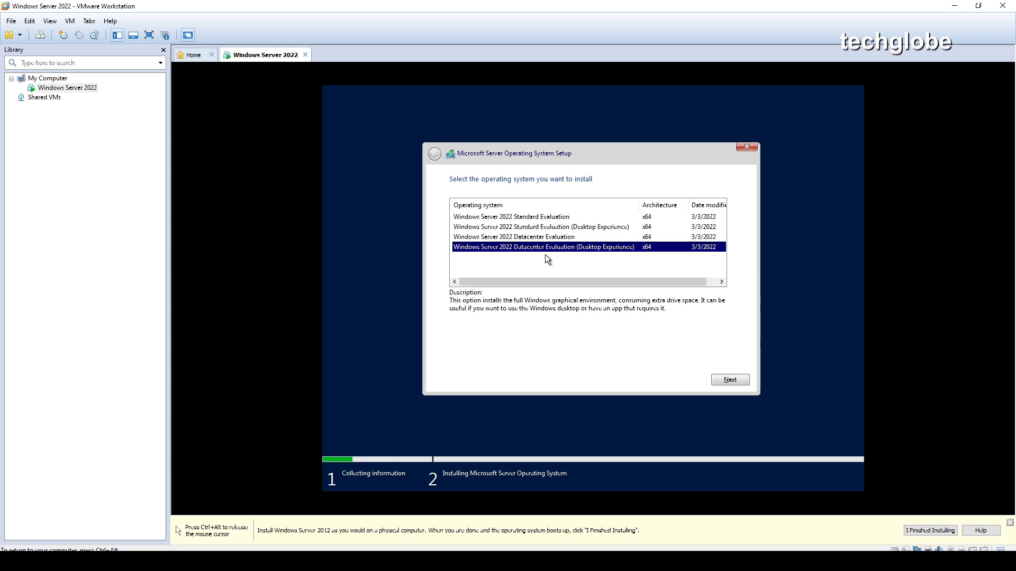
left_click(724, 372)
left_click(456, 362)
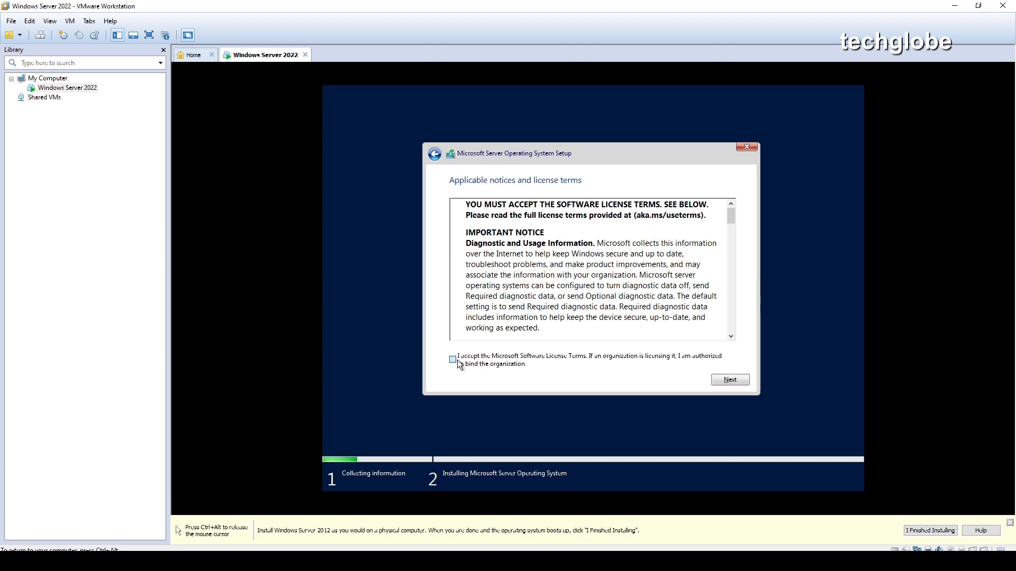
left_click(728, 380)
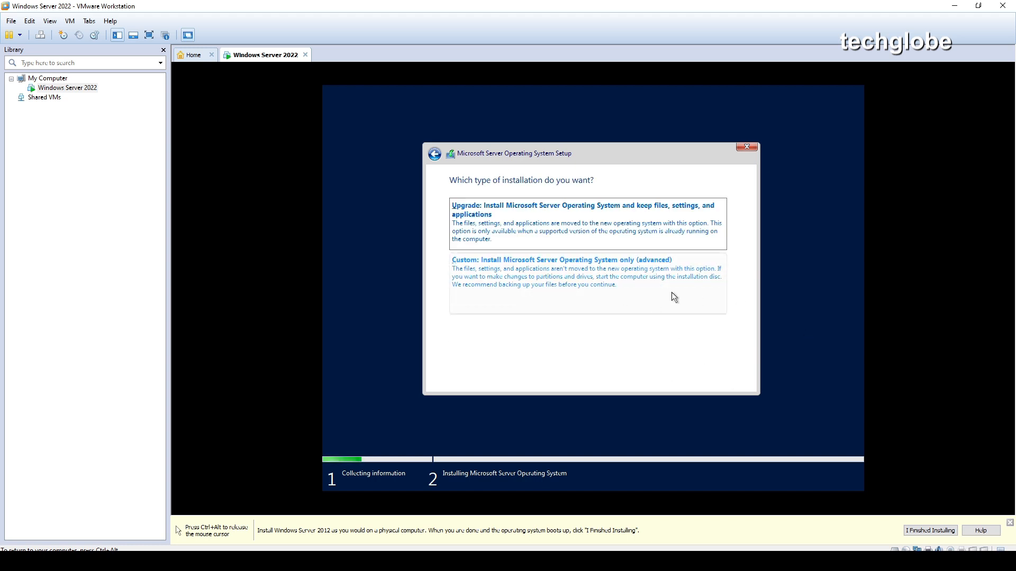
Step: Choose the custom installation, create a partition from all of Drive 0's unallocated space, and install the system on the primary partition
left_click(658, 285)
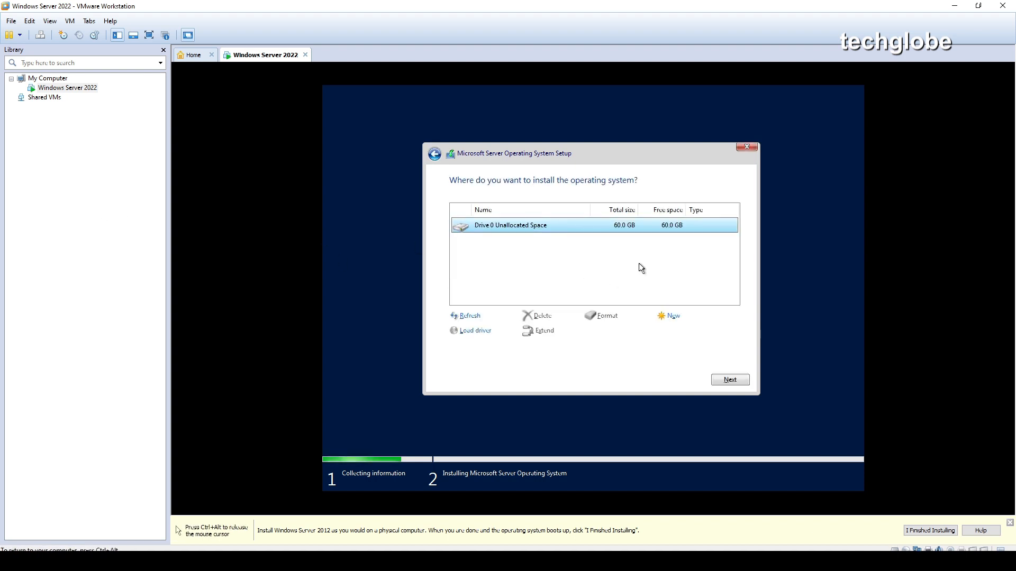
left_click(670, 316)
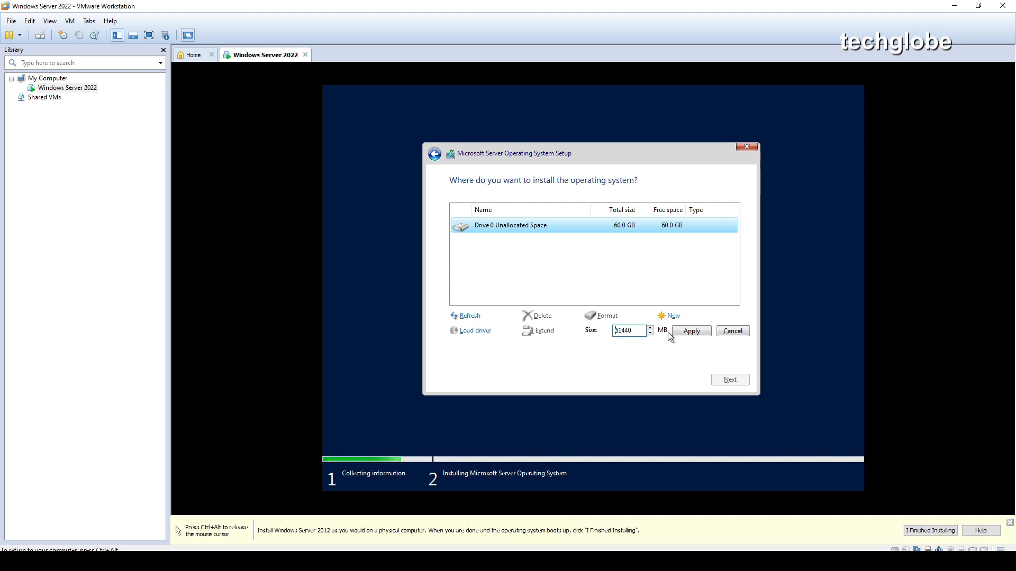
left_click(690, 332)
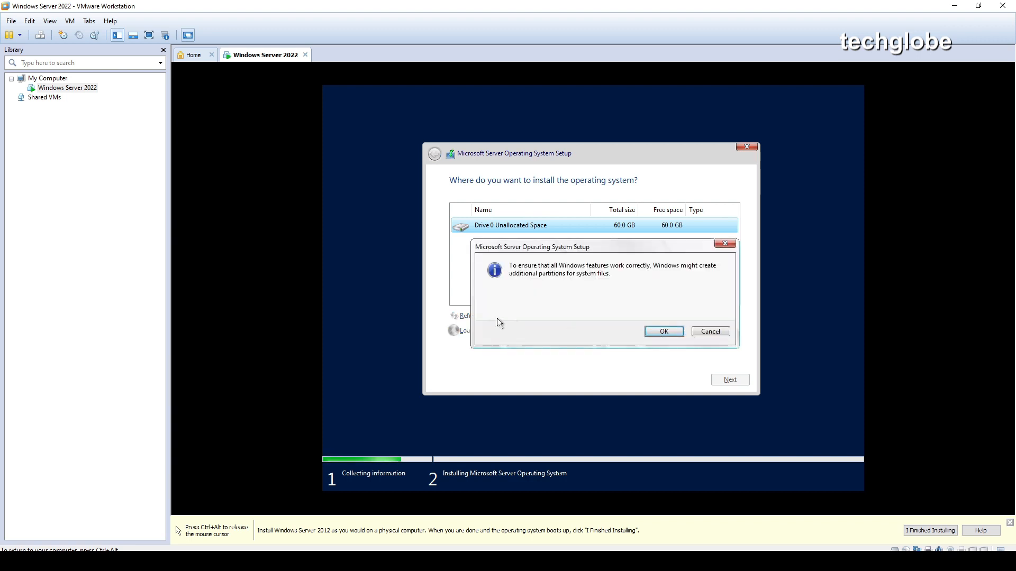
left_click(664, 332)
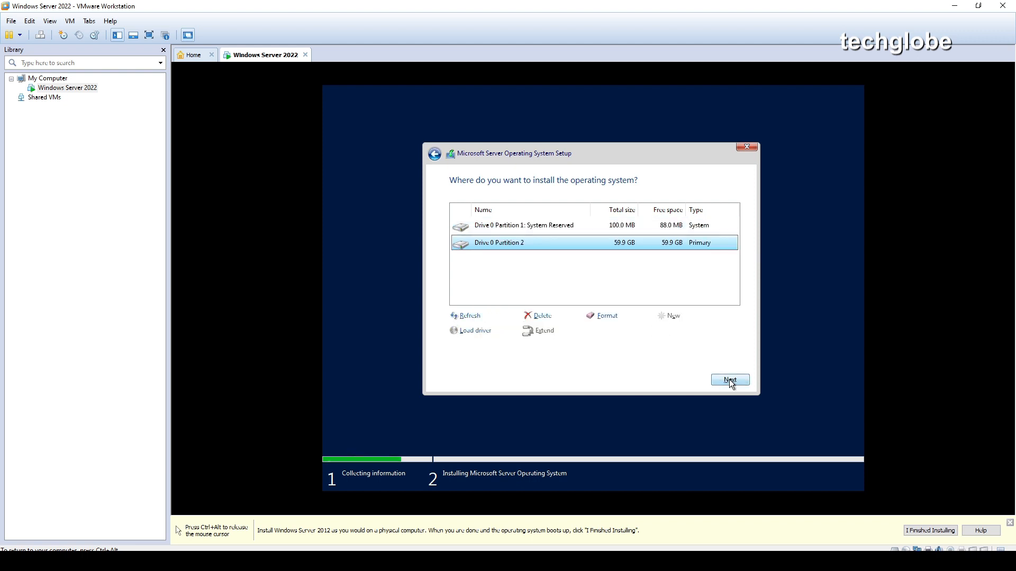
left_click(730, 380)
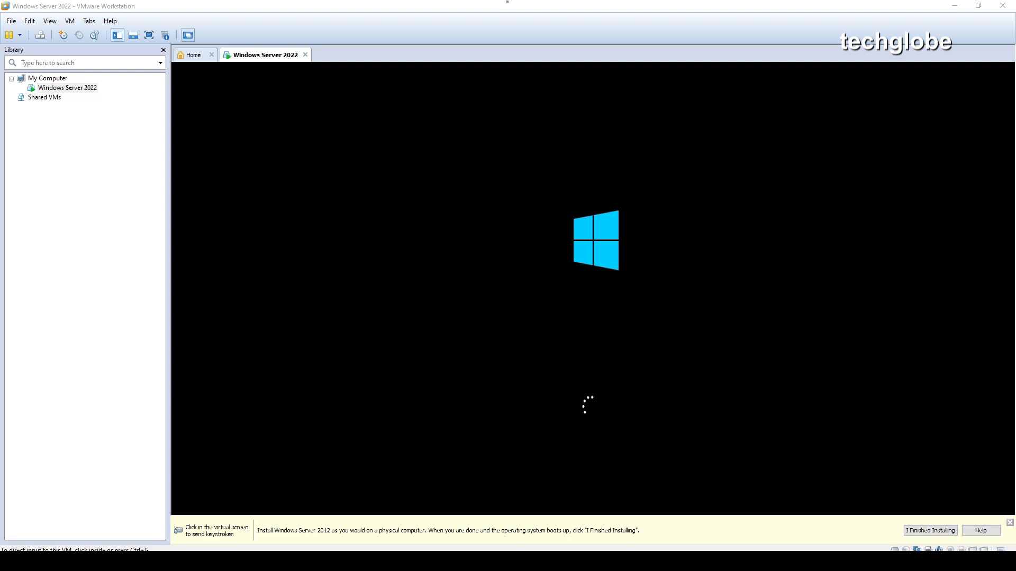
Step: Enter and confirm a password for the built-in Administrator account and finish customizing the settings
left_click(462, 250)
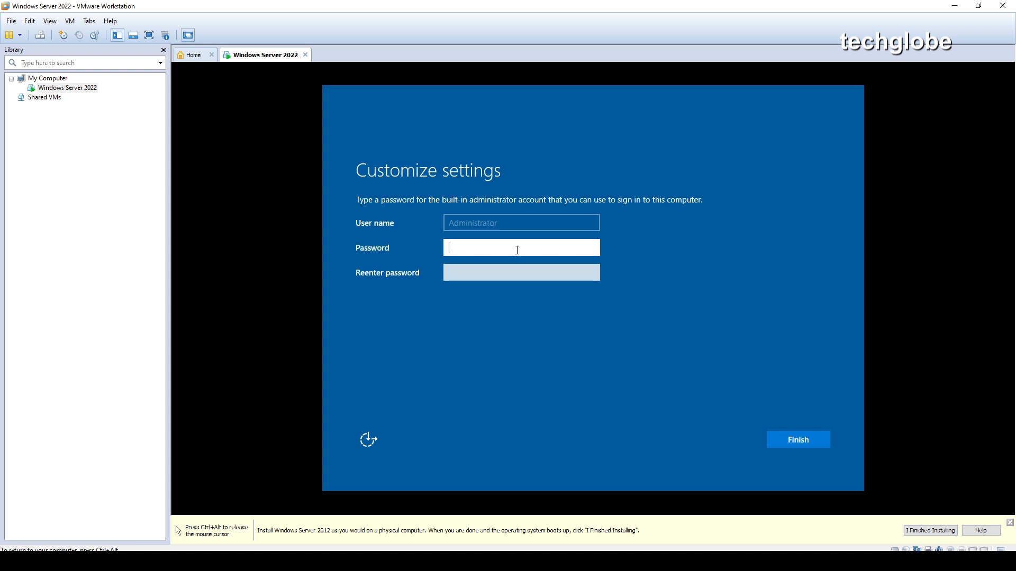
type("•••••")
key("Tab")
type("••••••")
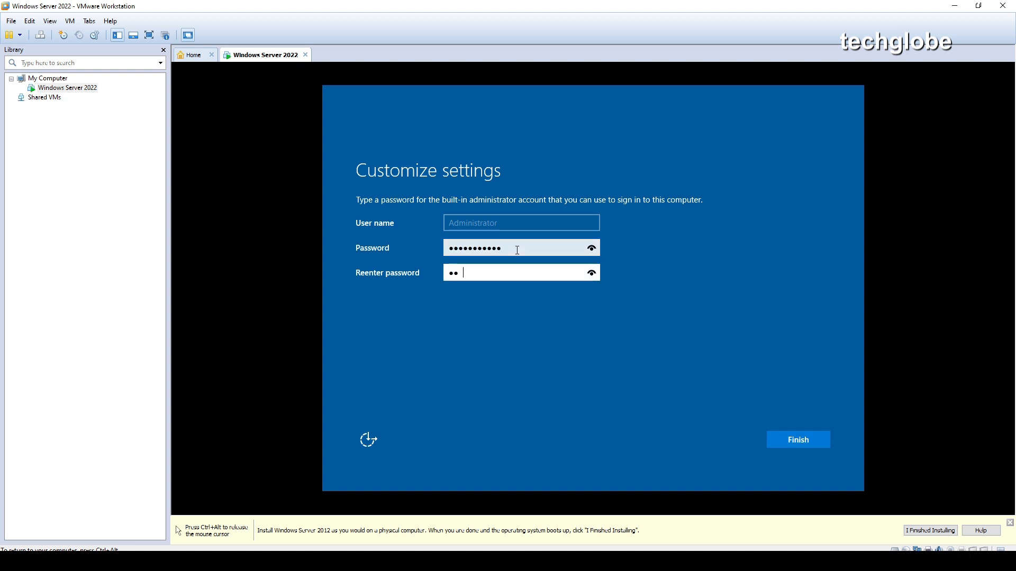
key("BackSpace")
key("BackSpace")
key("BackSpace")
key("BackSpace")
key("BackSpace")
key("BackSpace")
key("BackSpace")
key("BackSpace")
key("BackSpace")
type("•••••••••••")
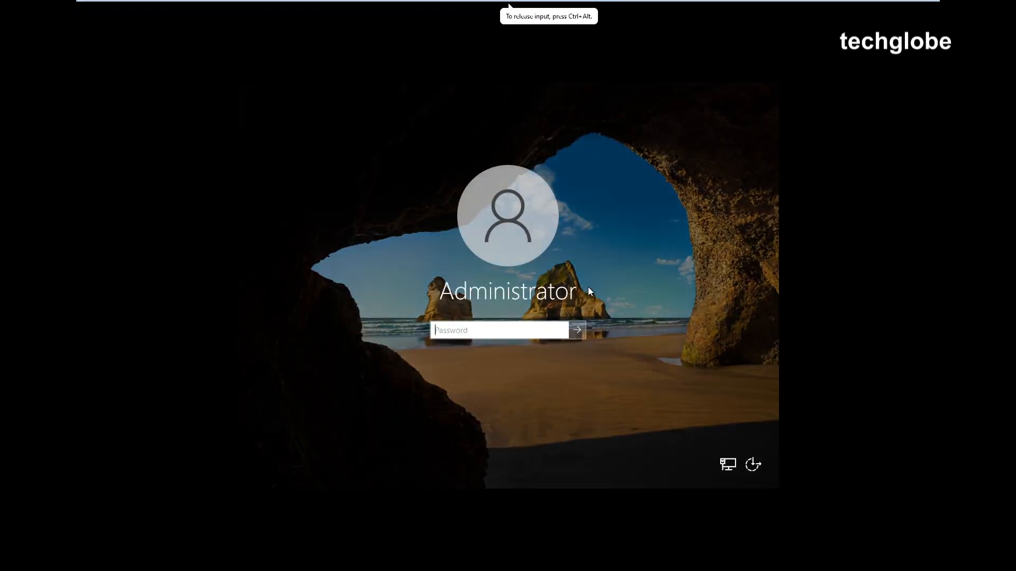
Step: Sign in as Administrator with the account password and allow the PC to be discoverable on the network
type("**********")
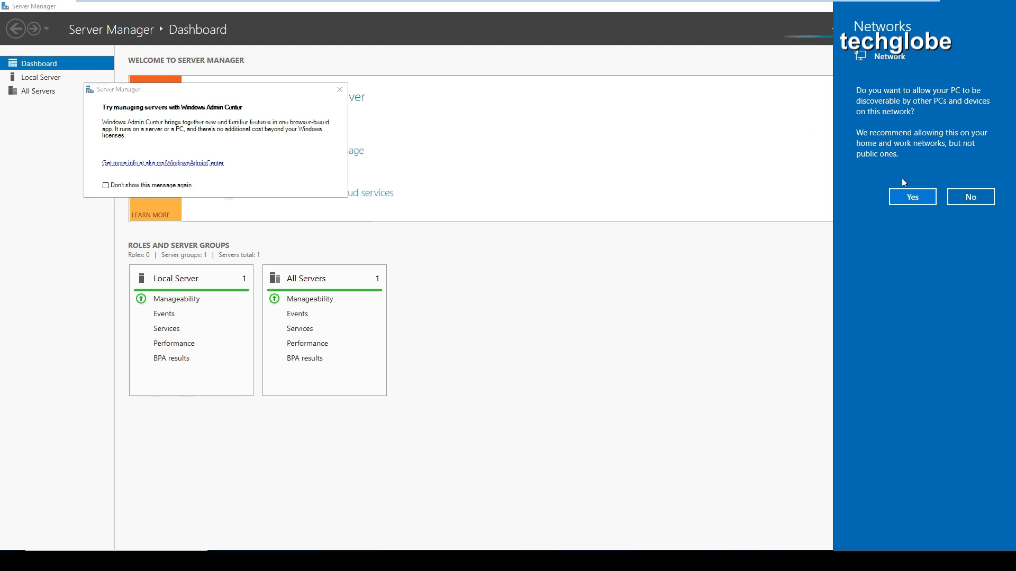
left_click(909, 195)
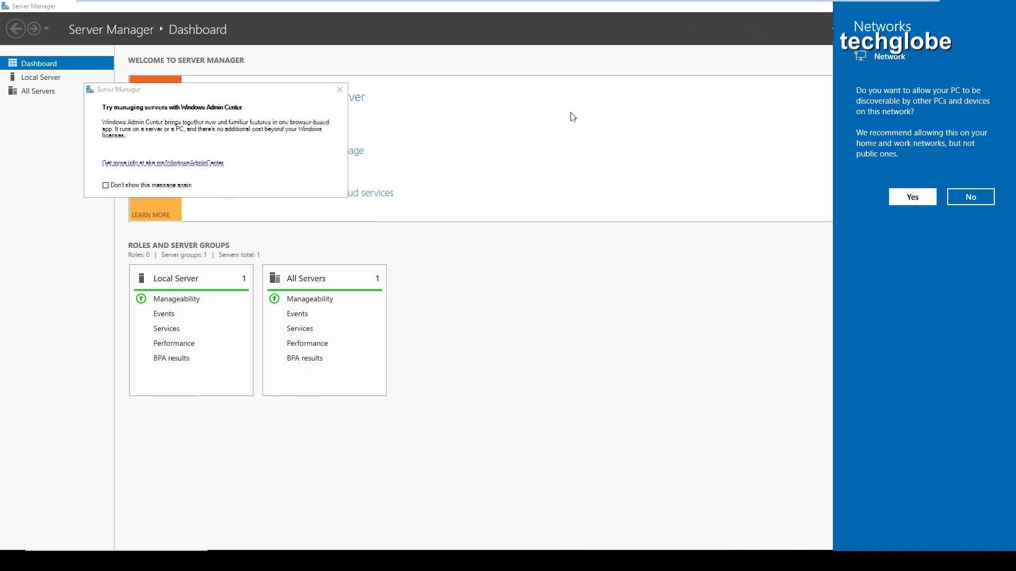
Step: Dismiss the Windows Admin Center message and restore Server Manager from full screen to a smaller window
left_click(340, 90)
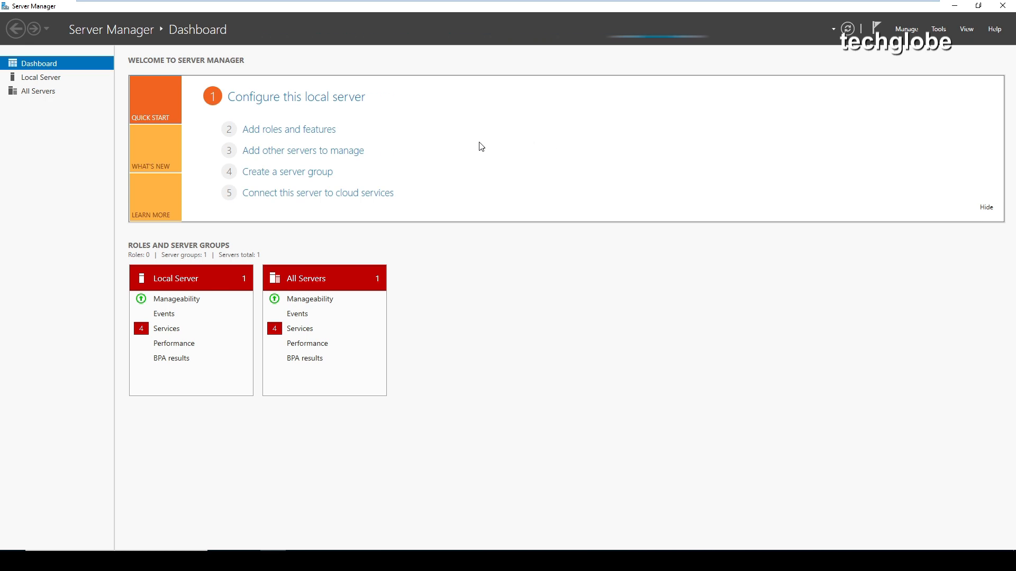
key("super+r")
left_click(218, 431)
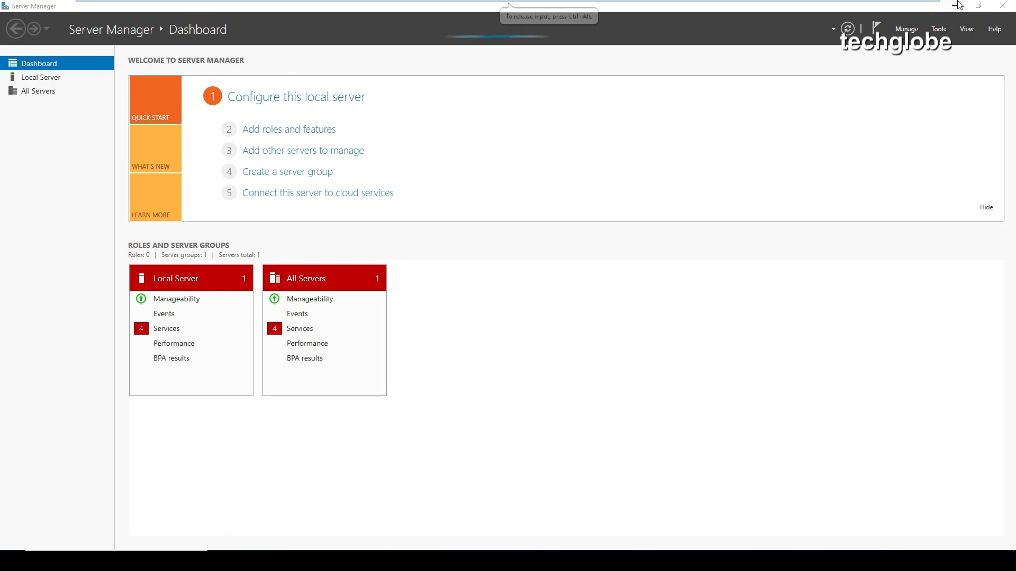
left_click(978, 5)
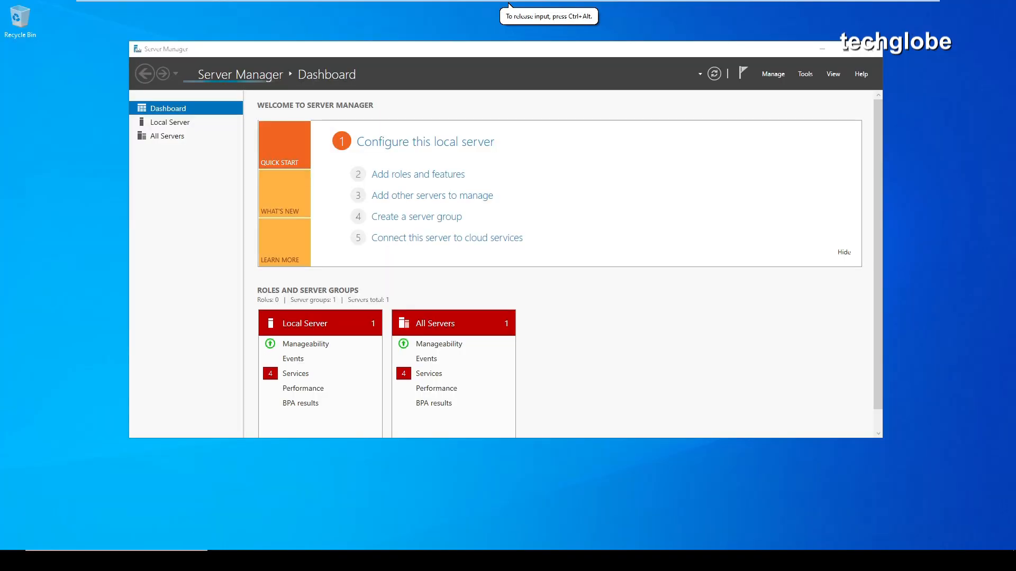
Step: Open the properties of This PC in File Explorer and bring up the advanced system settings
key("super+e")
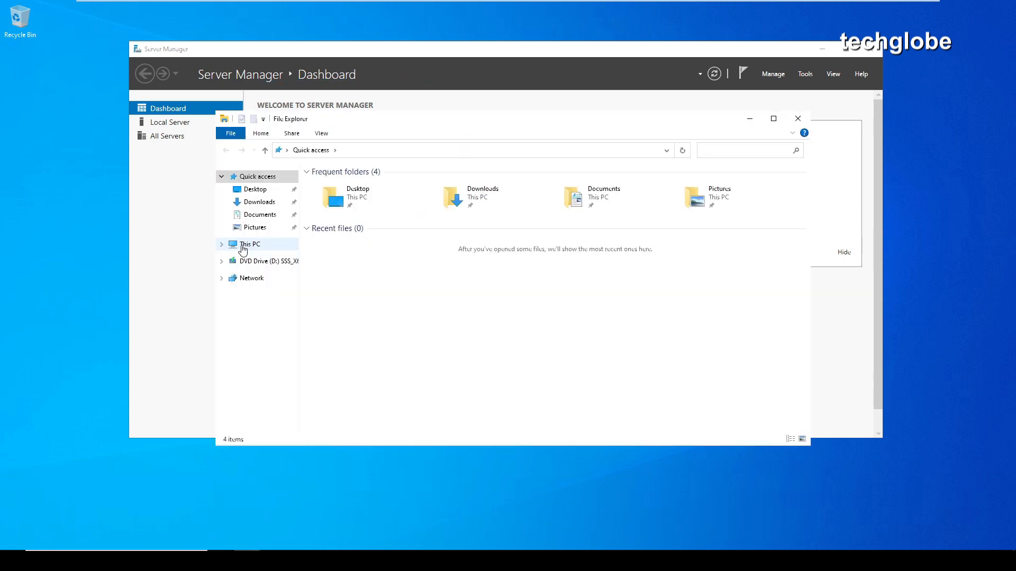
right_click(242, 246)
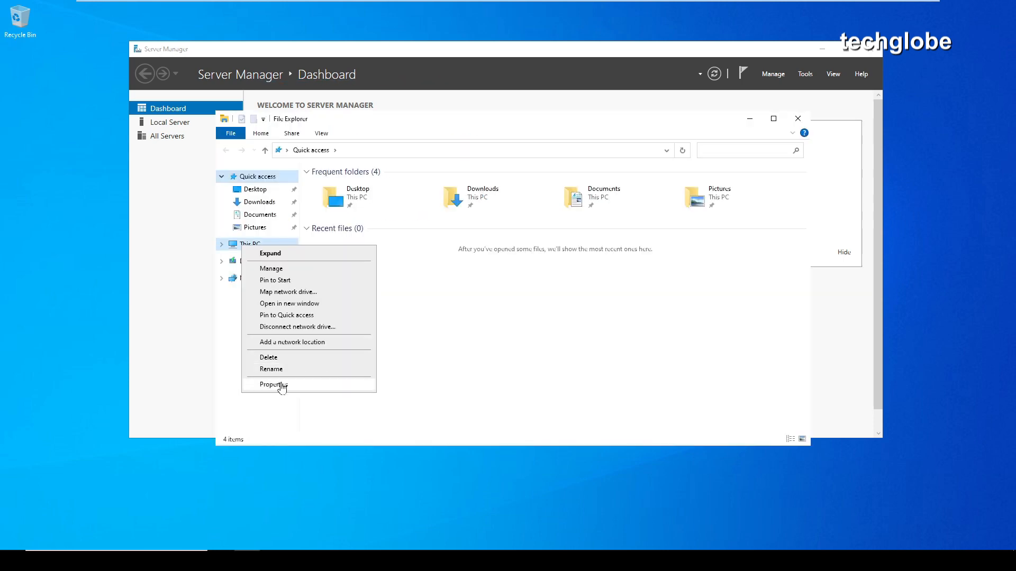
left_click(282, 385)
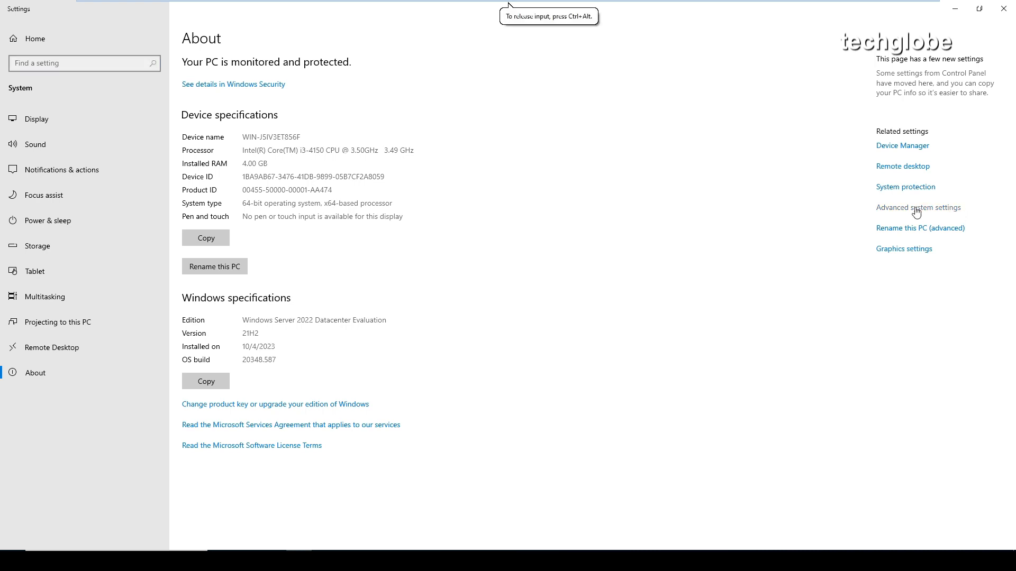
left_click(917, 209)
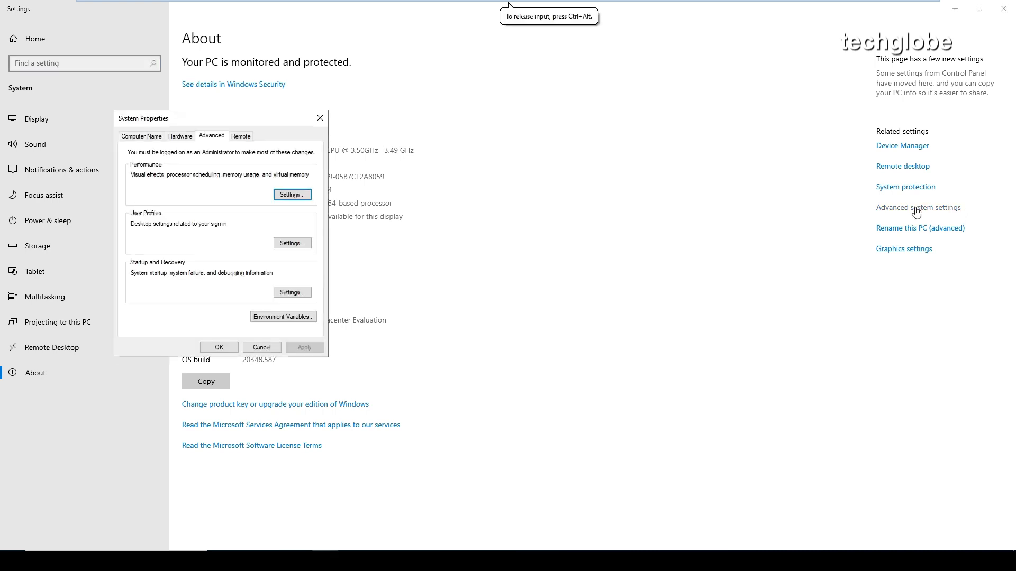
Step: Rename the computer as master, keeping it in the workgroup WORKGROUP
left_click(159, 136)
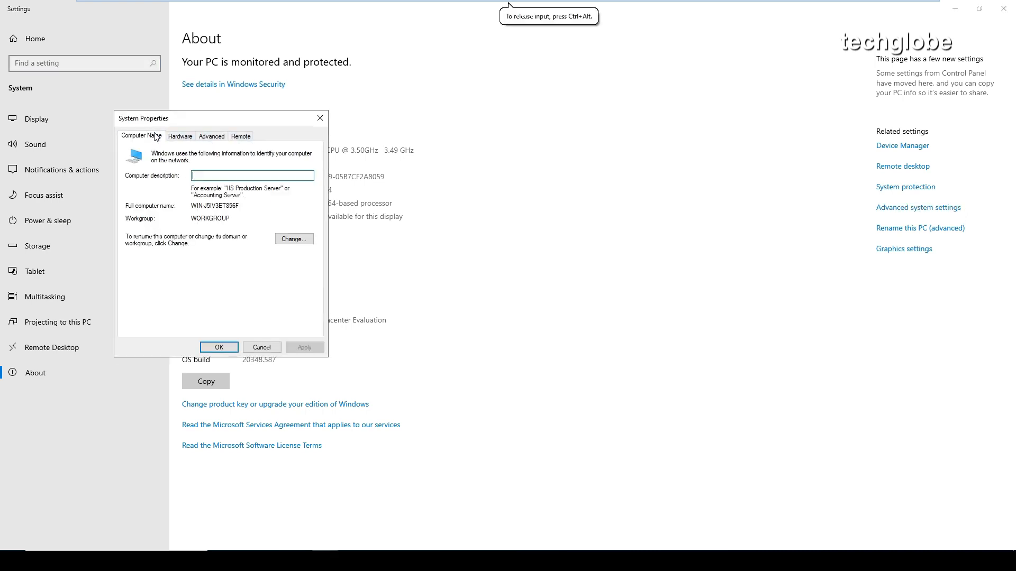
left_click(297, 240)
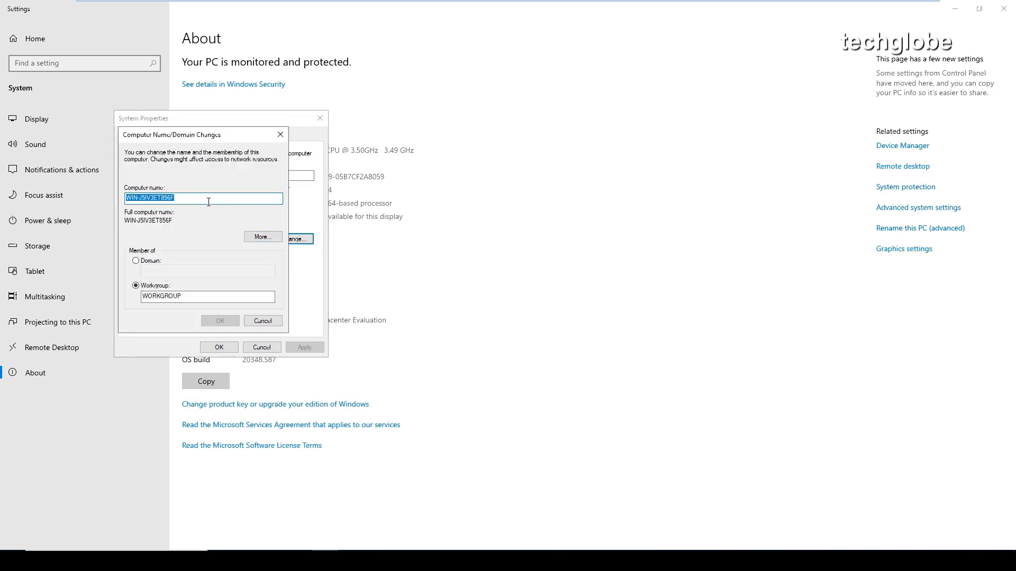
type("master")
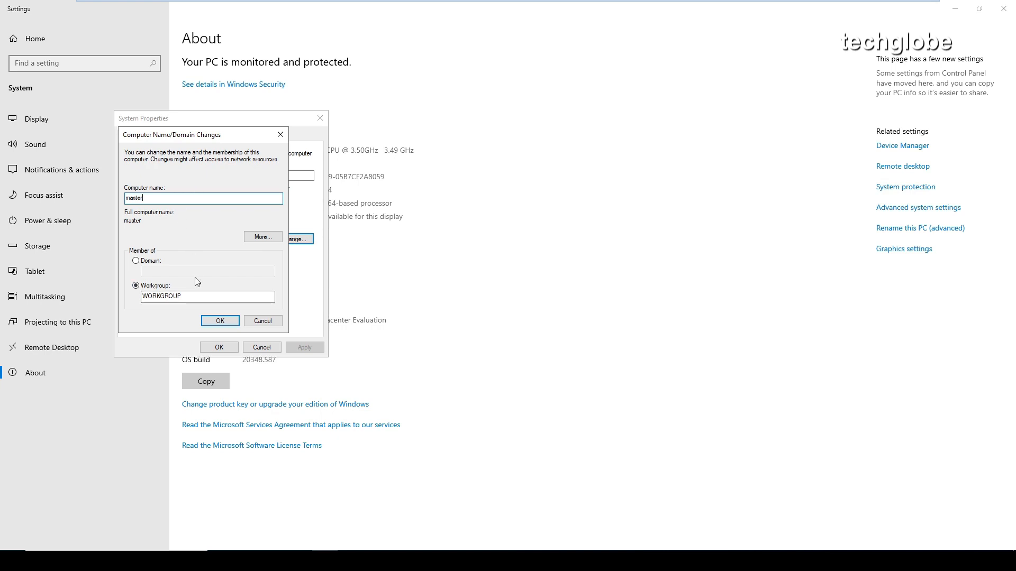
left_click(220, 322)
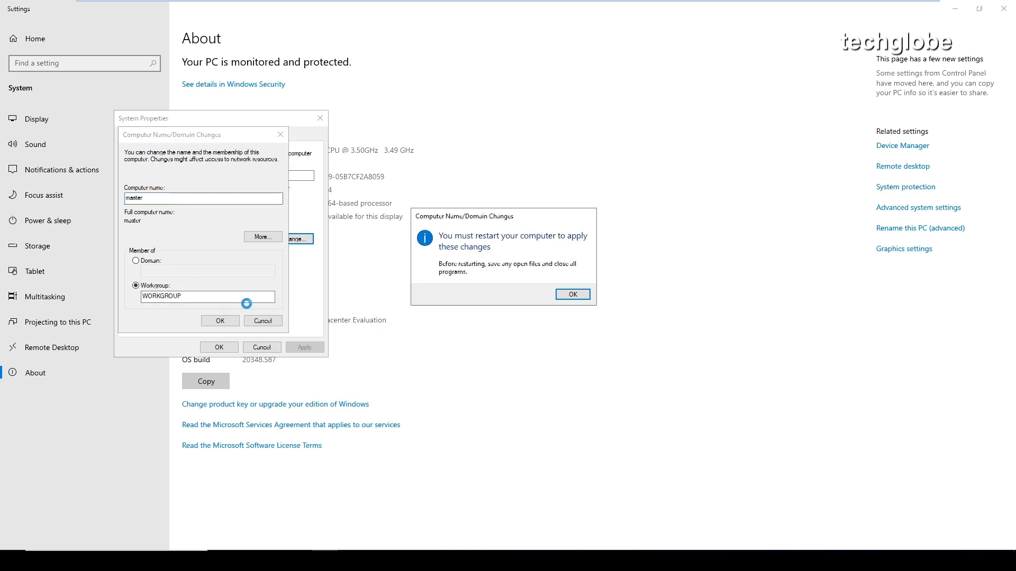
left_click(571, 294)
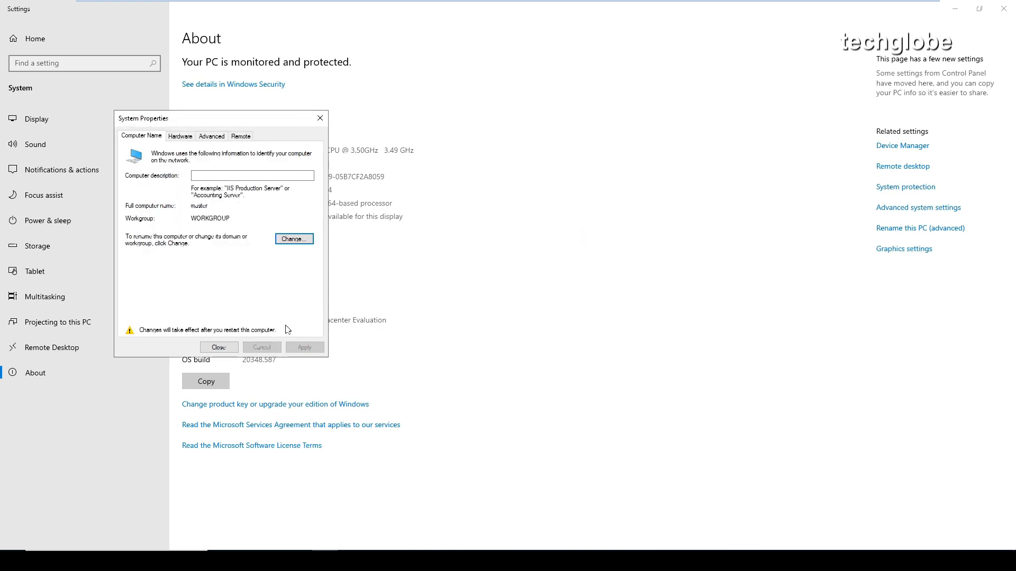
Step: Restart the server to apply the new computer name and sign back in with the Administrator password
left_click(223, 350)
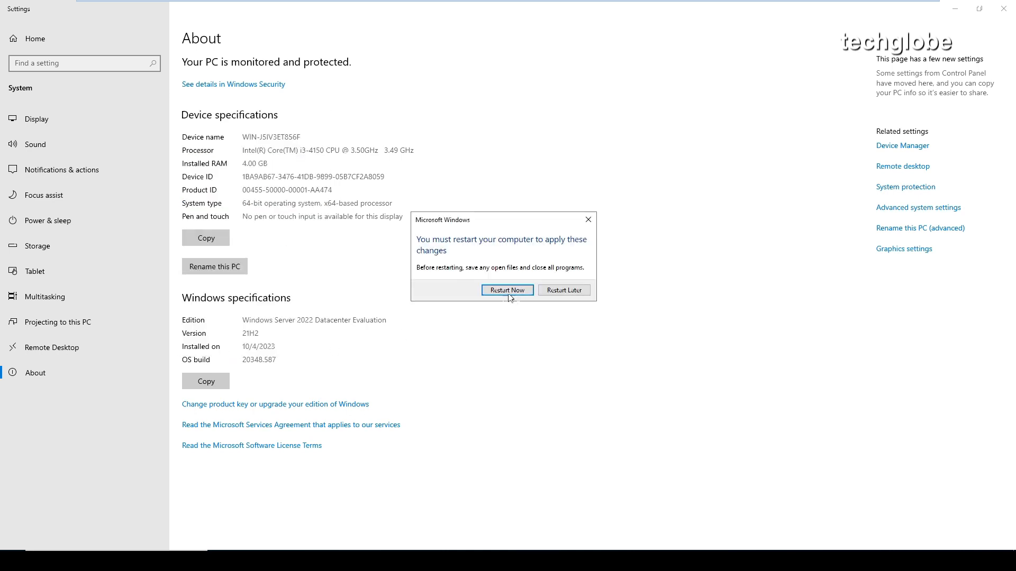
left_click(507, 290)
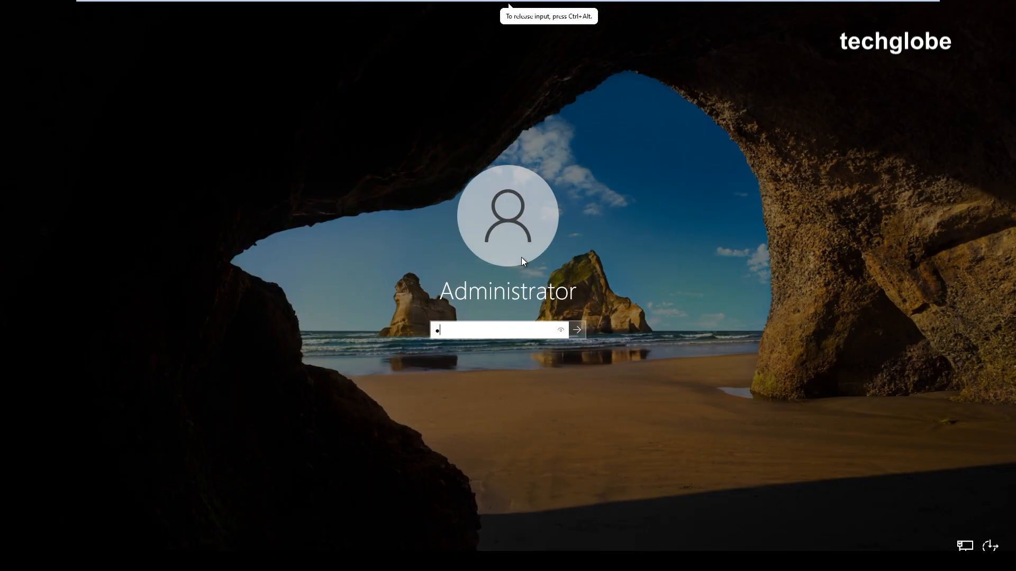
type("•••••••••••")
key("Return")
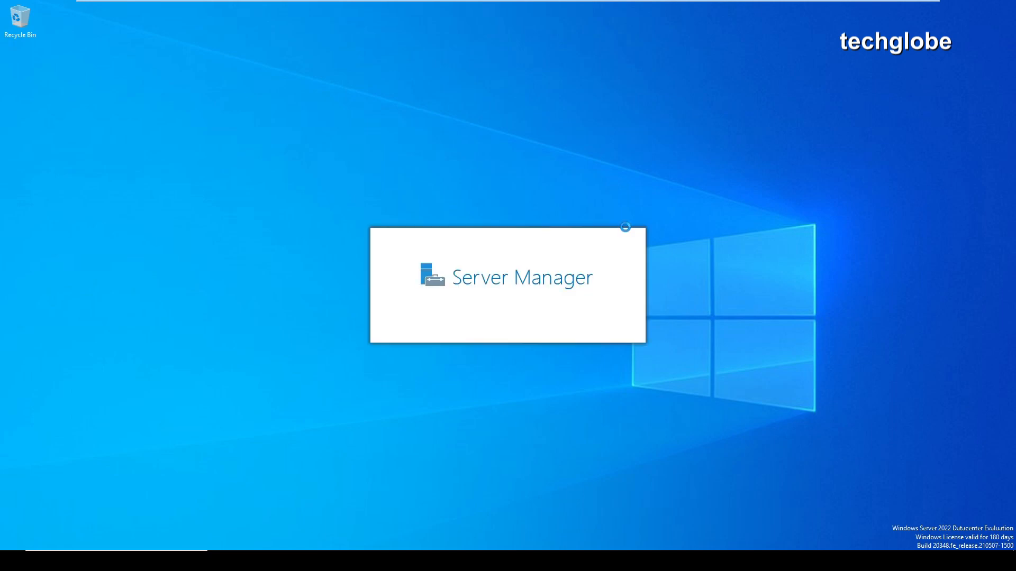
Step: Run ncpa.cpl and open the properties of the Ethernet0 network connection
key("super+r")
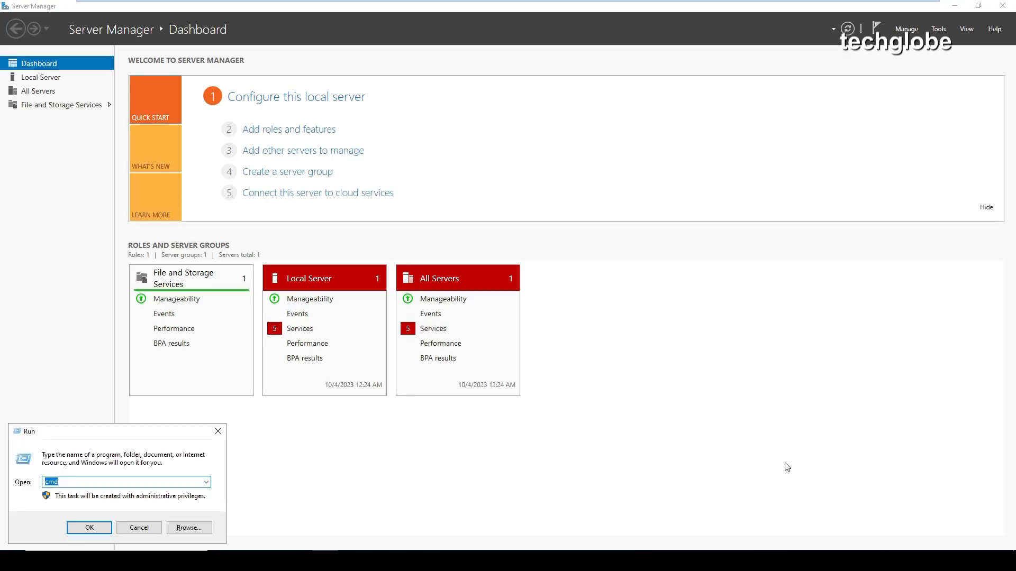
type("ncpa.cpl")
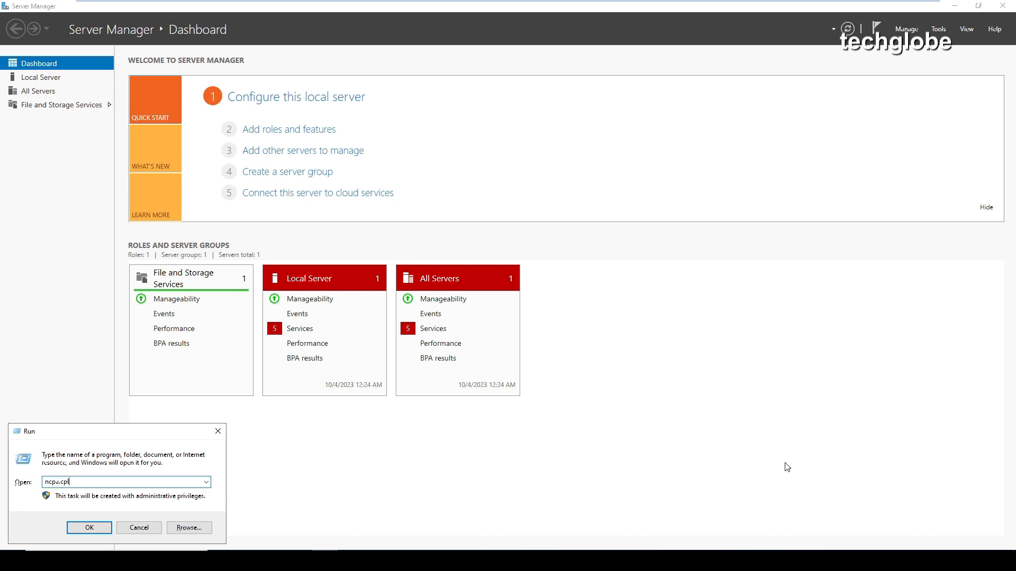
key("Return")
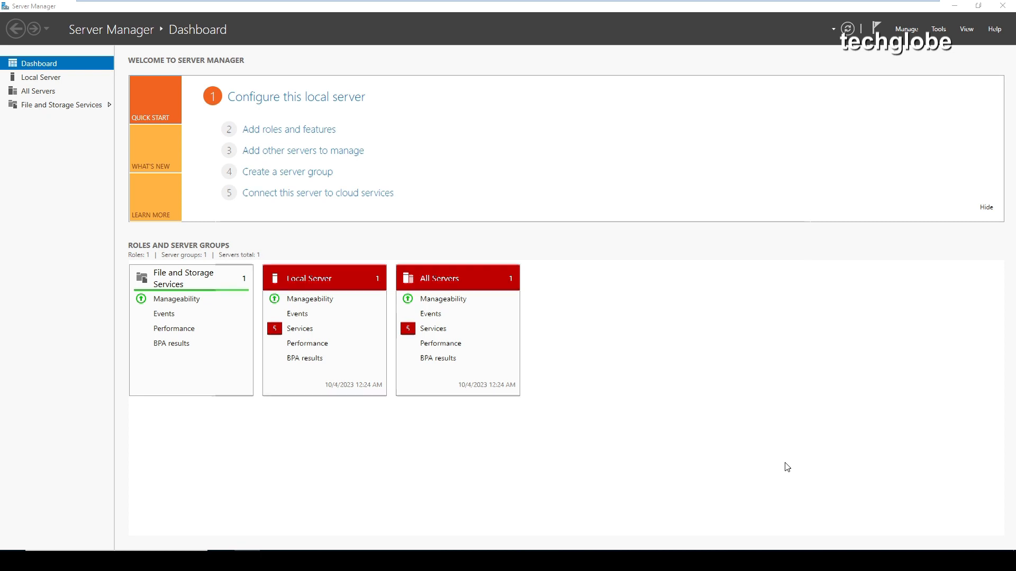
left_click(258, 186)
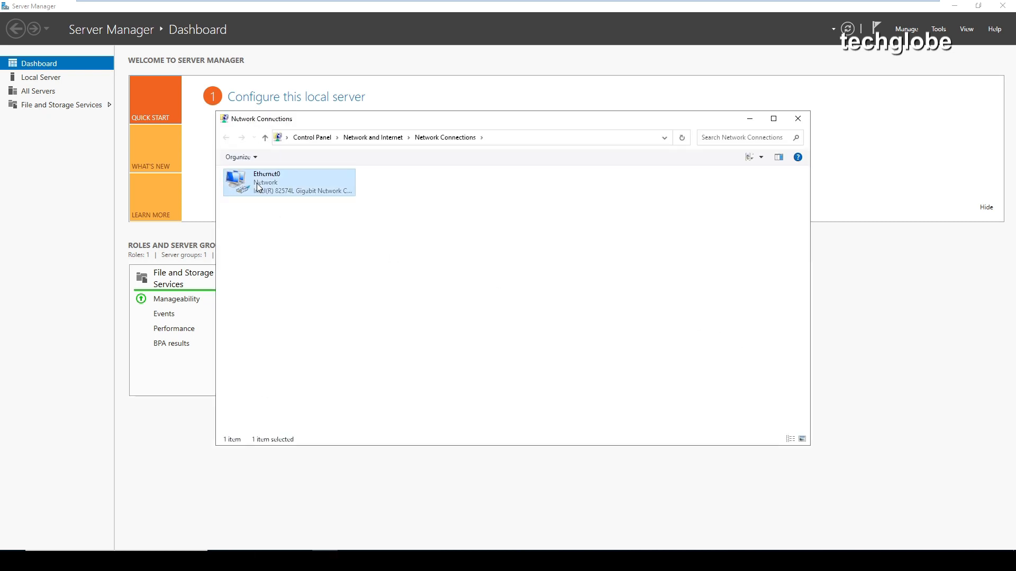
right_click(257, 186)
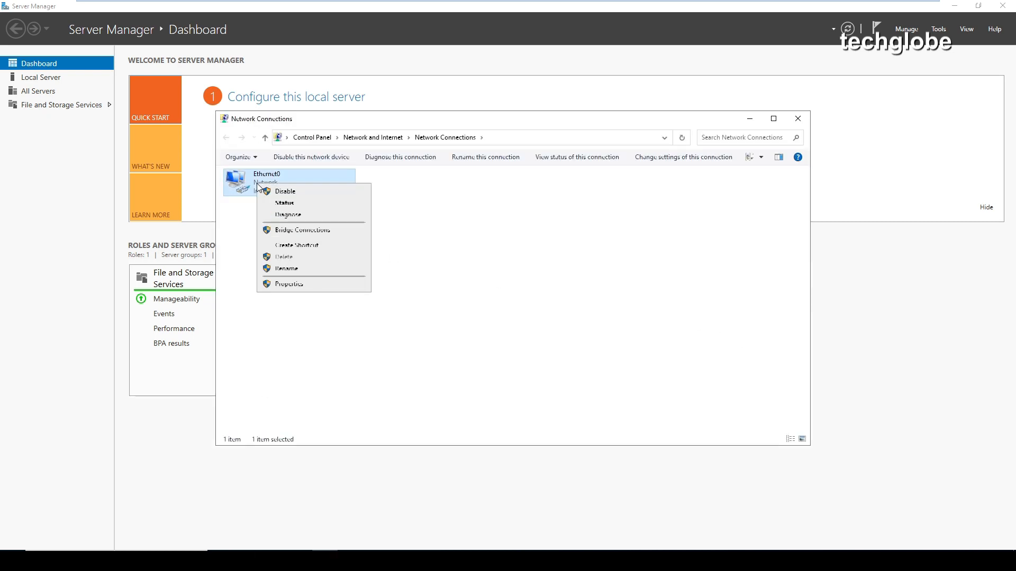
left_click(288, 284)
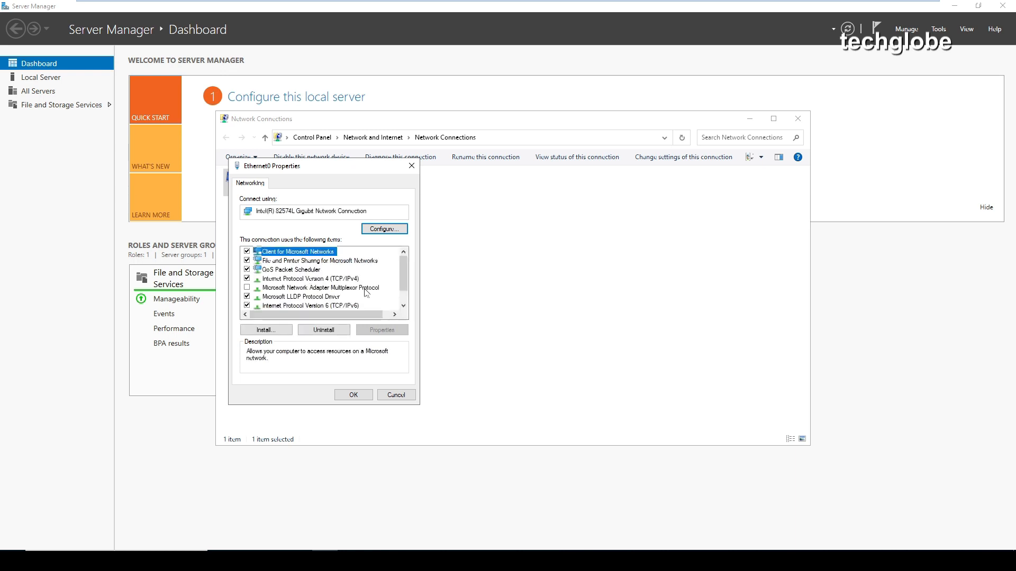
Step: Set Ethernet0's static IPv4 address to 192.168.60.191 with subnet mask 255.255.255.0 and close the network connections
double_click(342, 279)
left_click(288, 283)
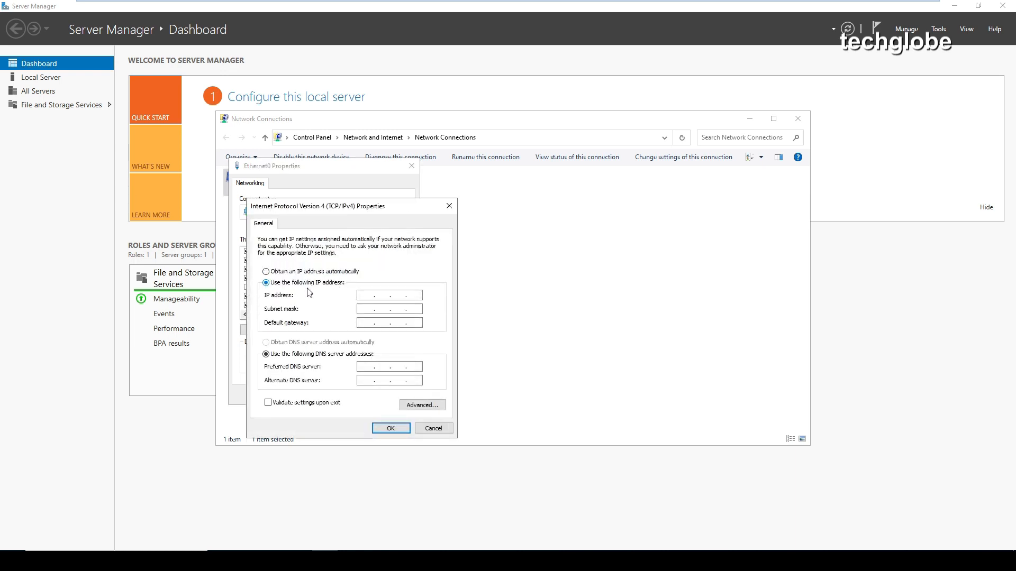
type("192")
key("Tab")
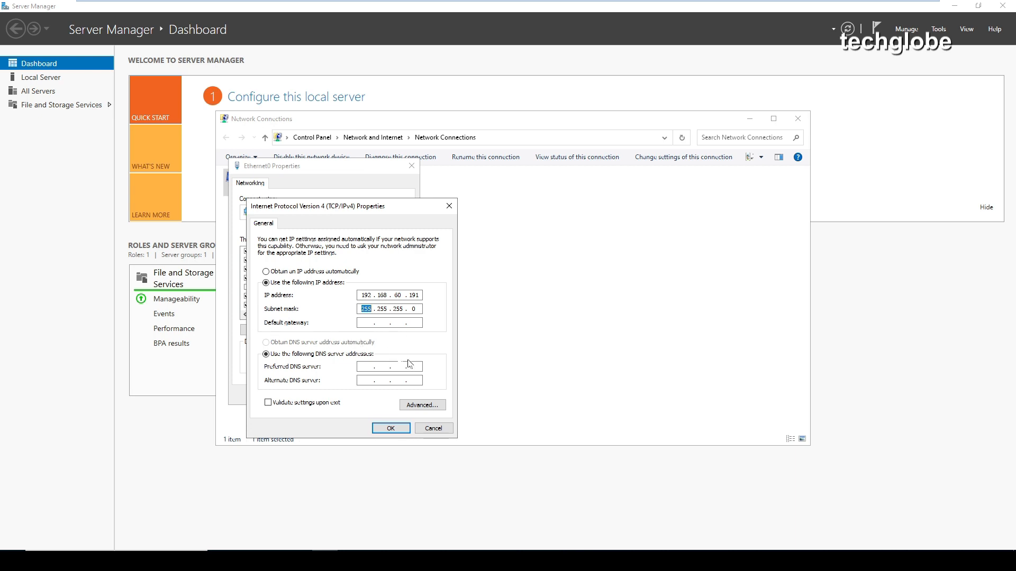
left_click(389, 428)
left_click(359, 397)
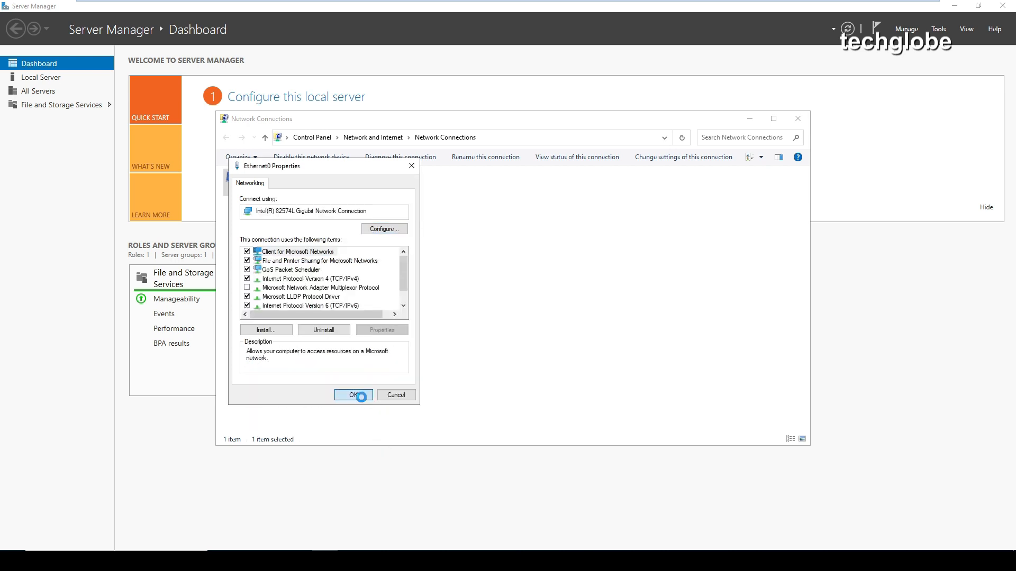
key("alt+F4")
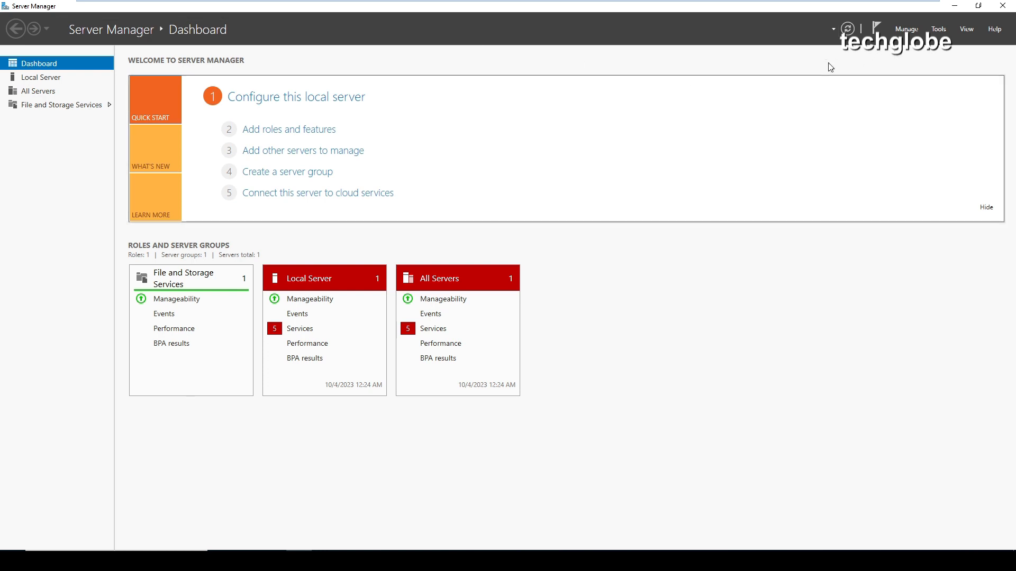
Step: Start adding roles and features with a role-based or feature-based installation, using master from the server pool as the destination server
left_click(282, 135)
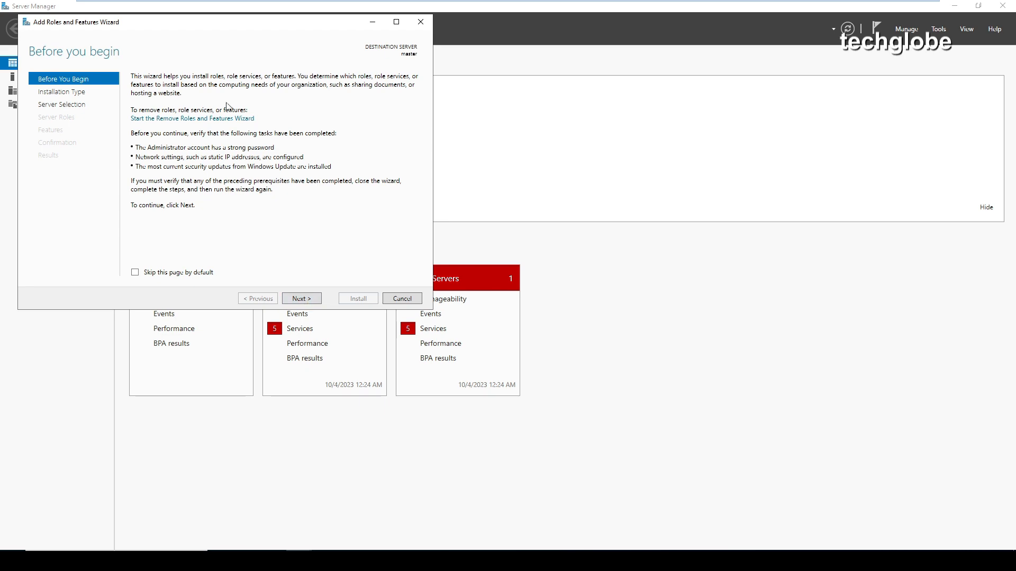
left_click_drag(204, 25, 674, 123)
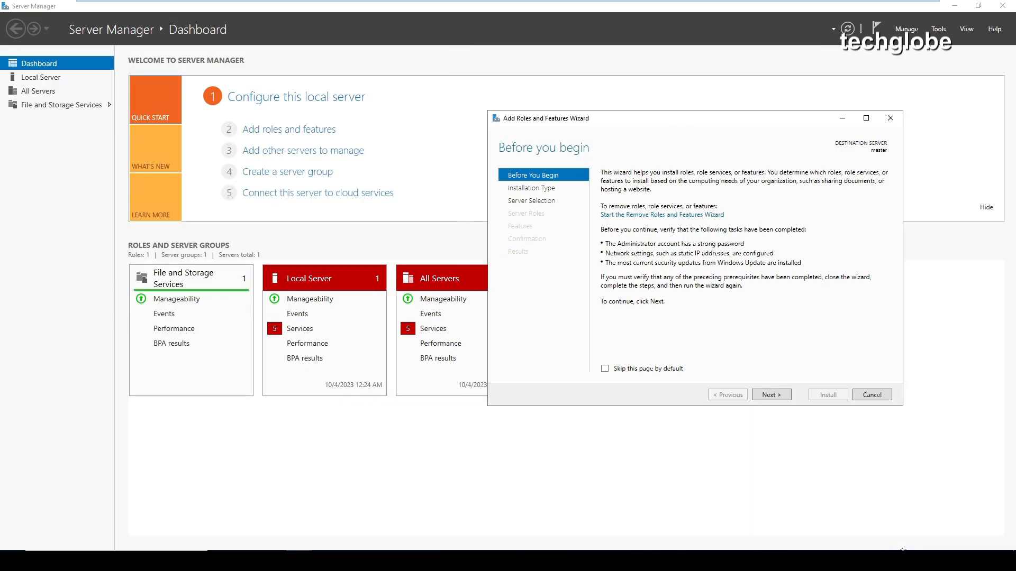
left_click(768, 396)
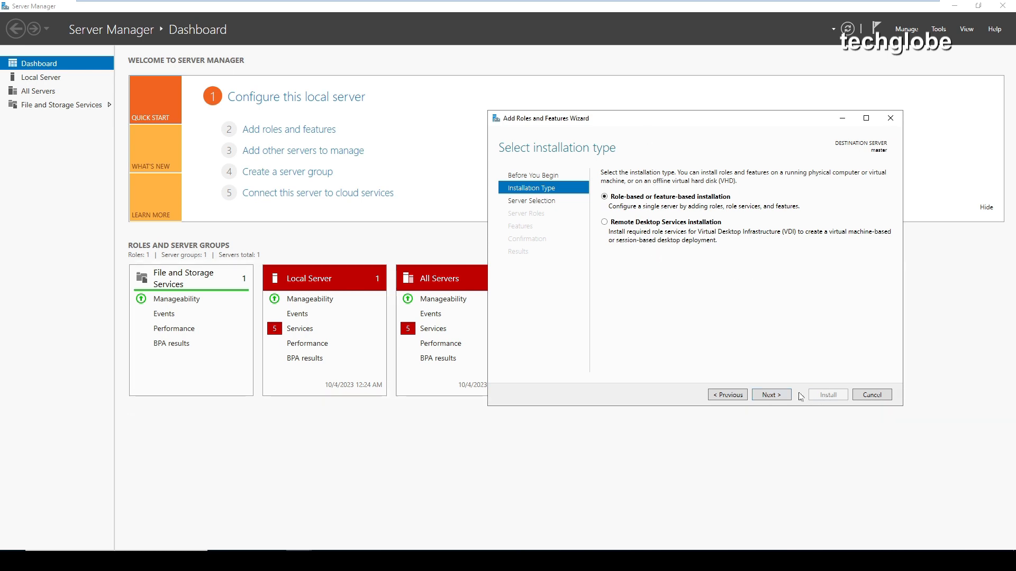
left_click(779, 398)
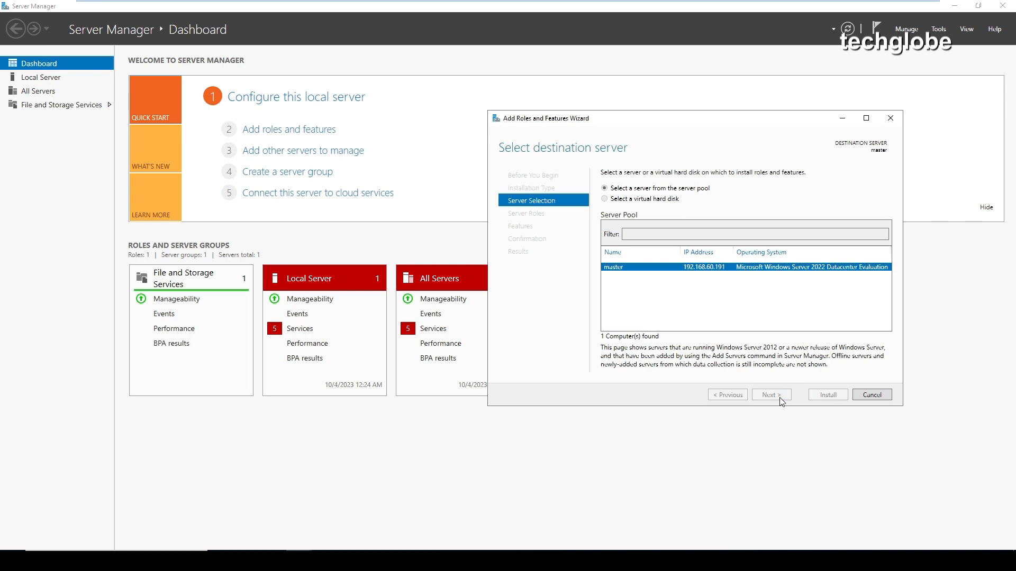
left_click(780, 398)
left_click(723, 397)
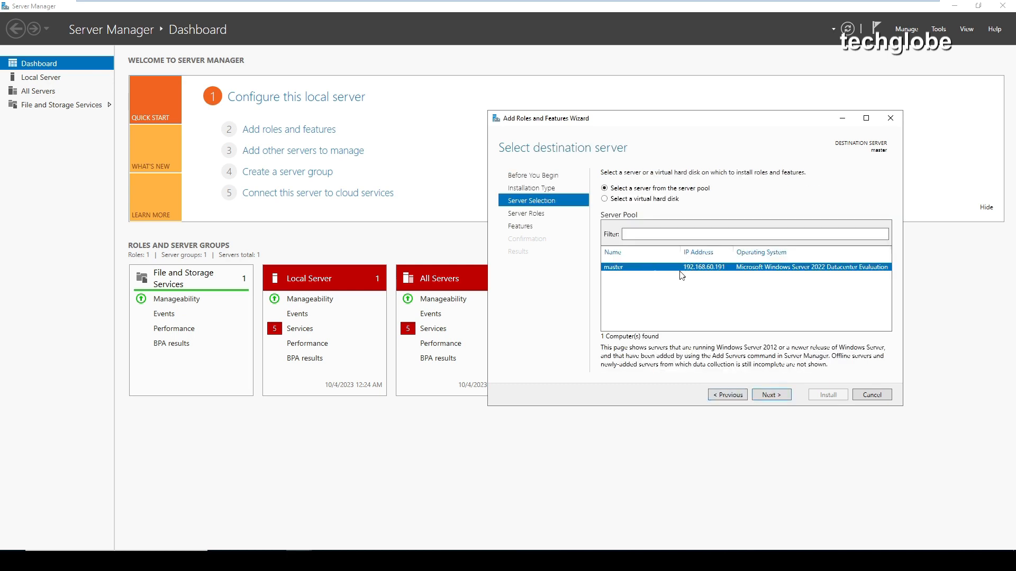
Step: Select the Active Directory Domain Services role for installation, including its required features and management tools
left_click(773, 395)
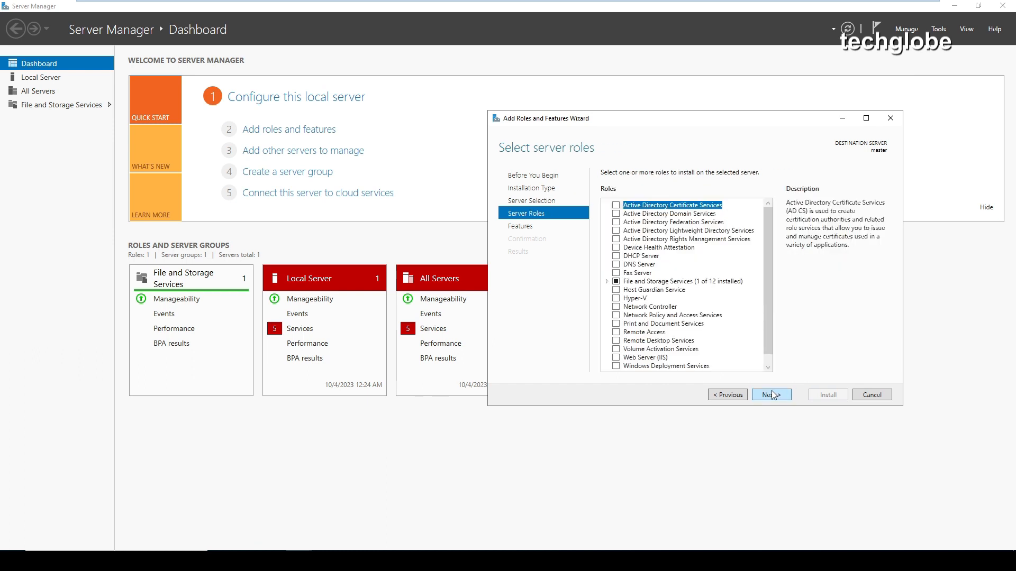
left_click(616, 214)
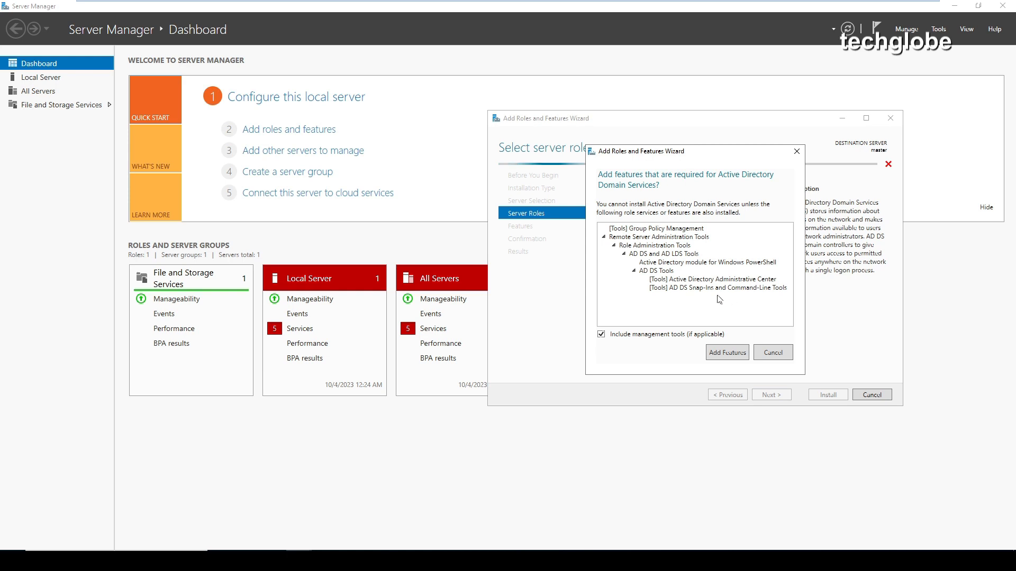
left_click(718, 354)
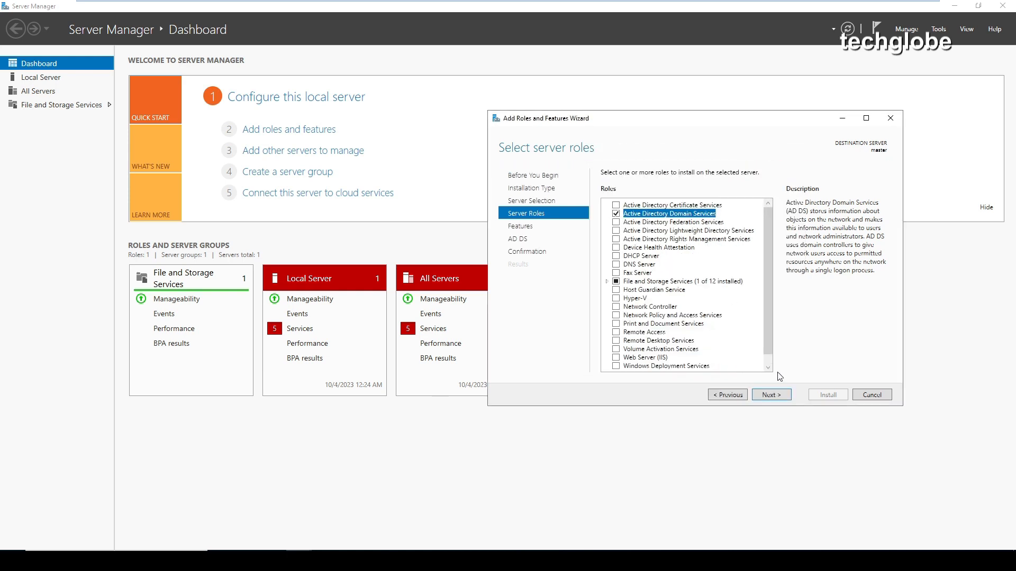
Step: Add the DHCP Server and DNS Server roles with their management tools, continuing despite the static IP validation warnings
left_click(616, 256)
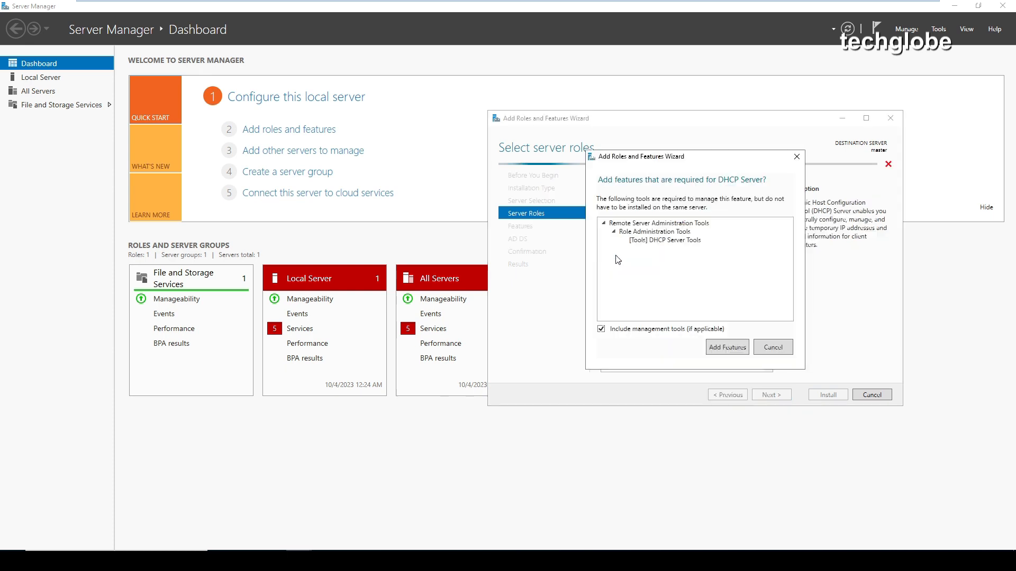
left_click(722, 349)
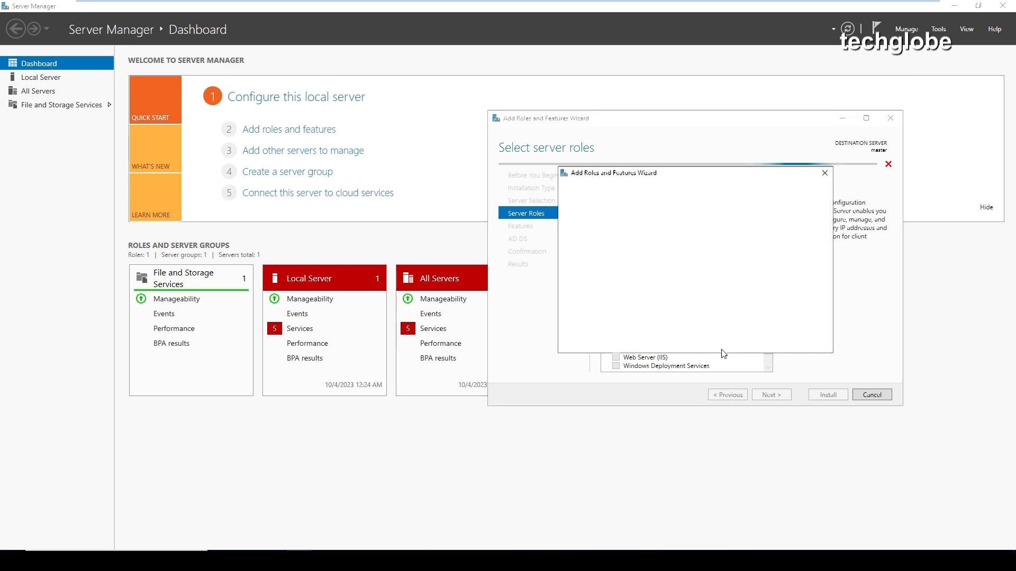
left_click(762, 344)
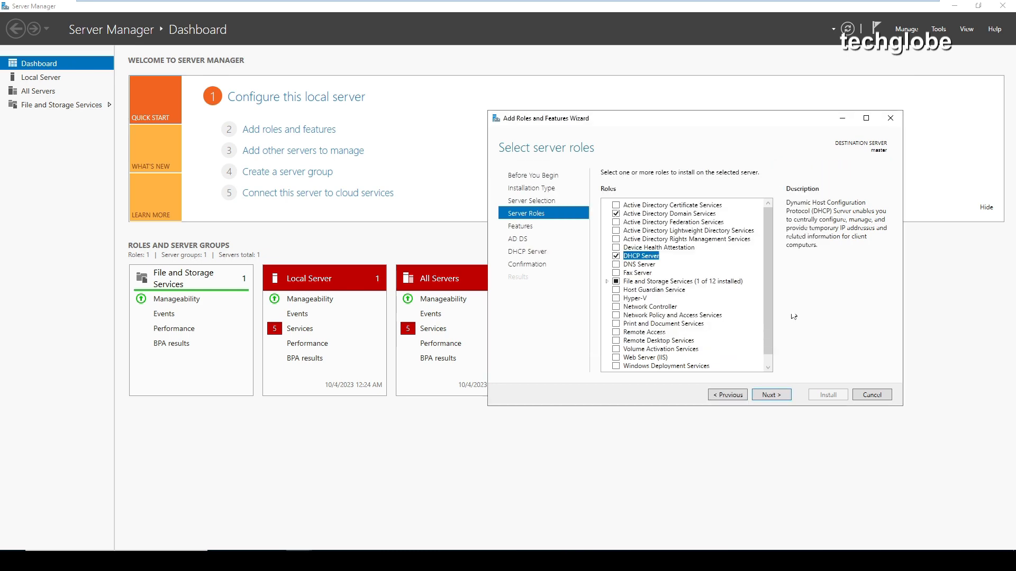
left_click(616, 265)
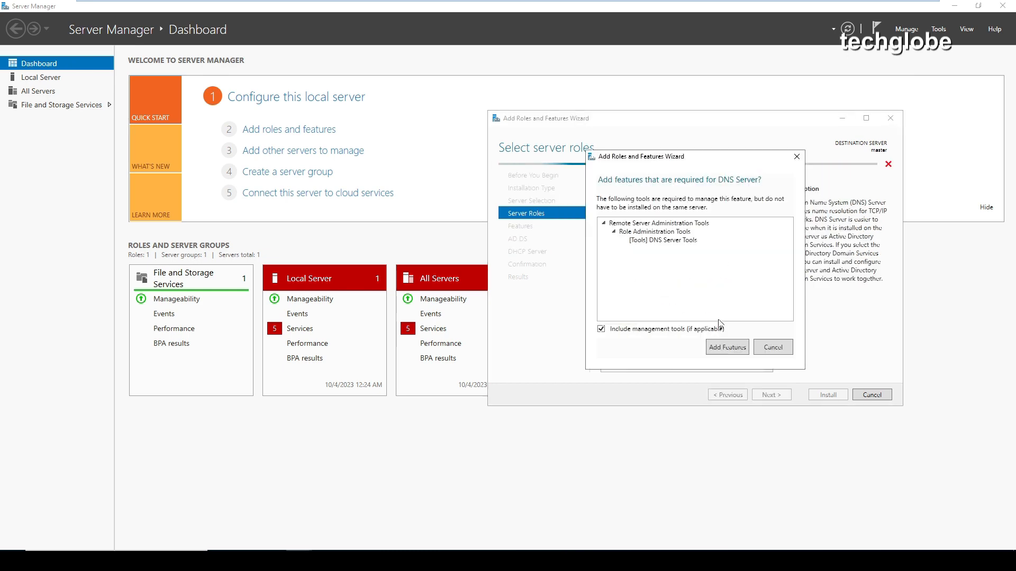
left_click(722, 345)
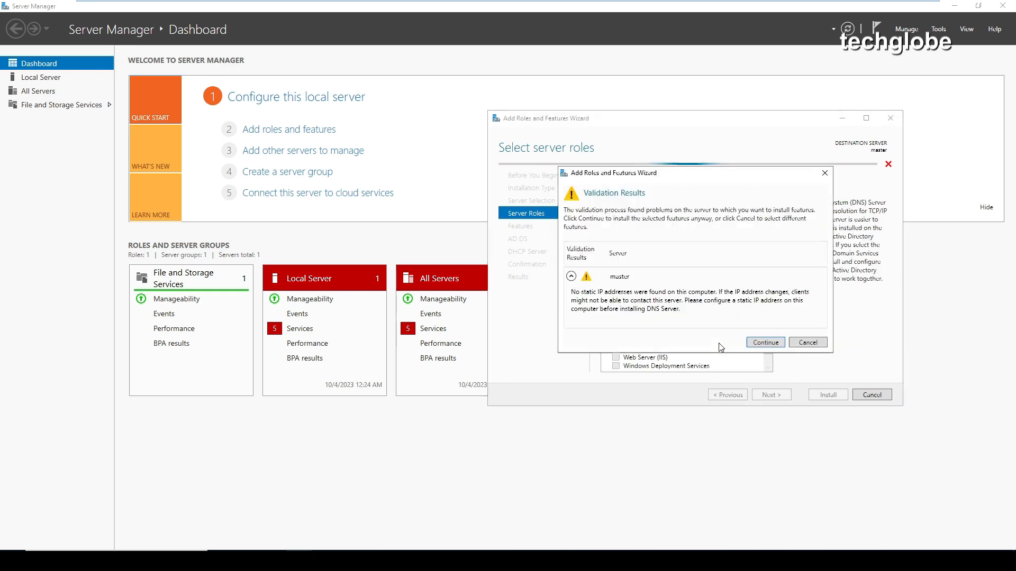
left_click(764, 343)
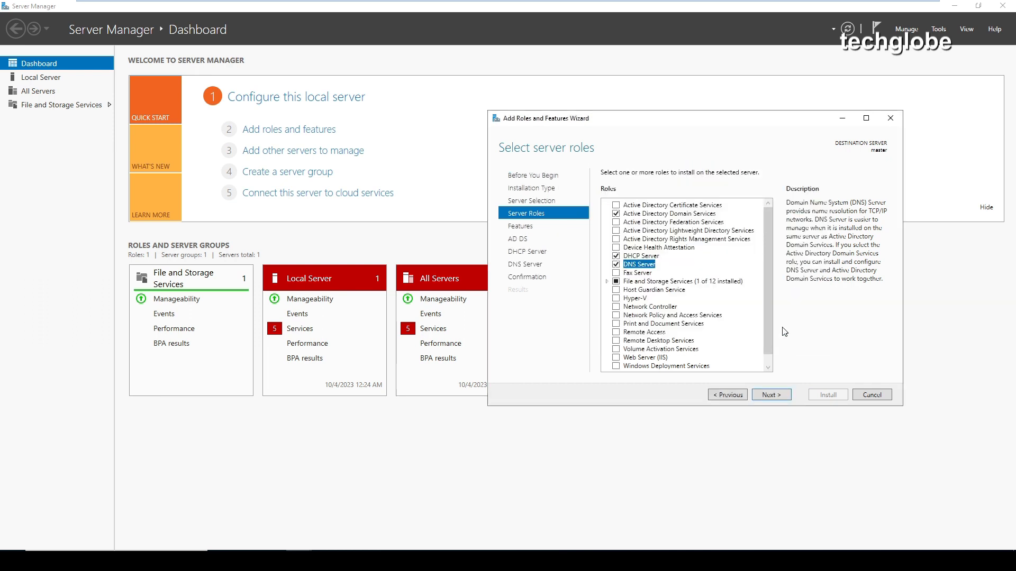
Step: Keep the default features, allow automatic restarts of the destination server, and install the selected roles, closing the wizard when finished
left_click(770, 395)
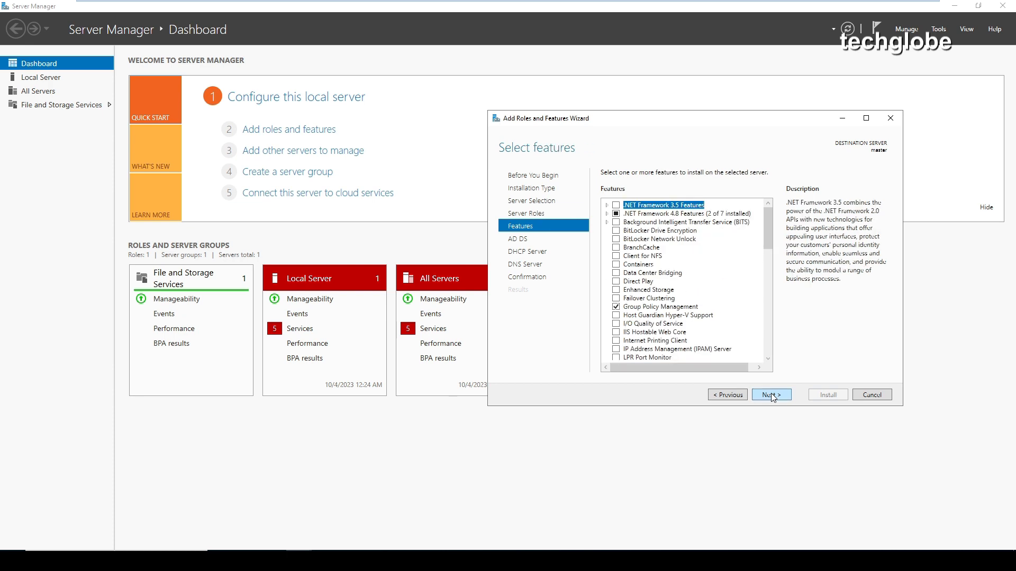
left_click(771, 395)
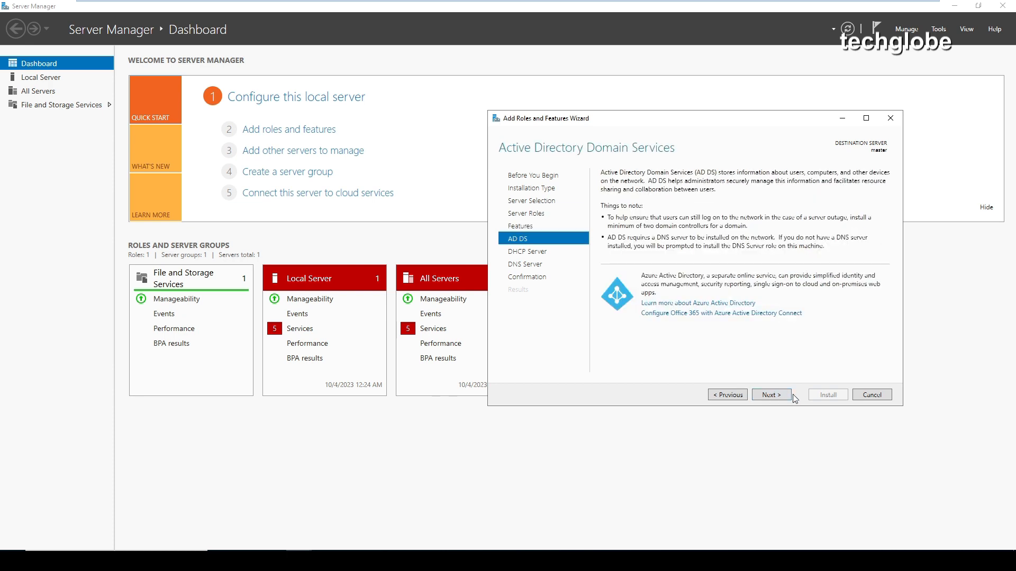
left_click(766, 395)
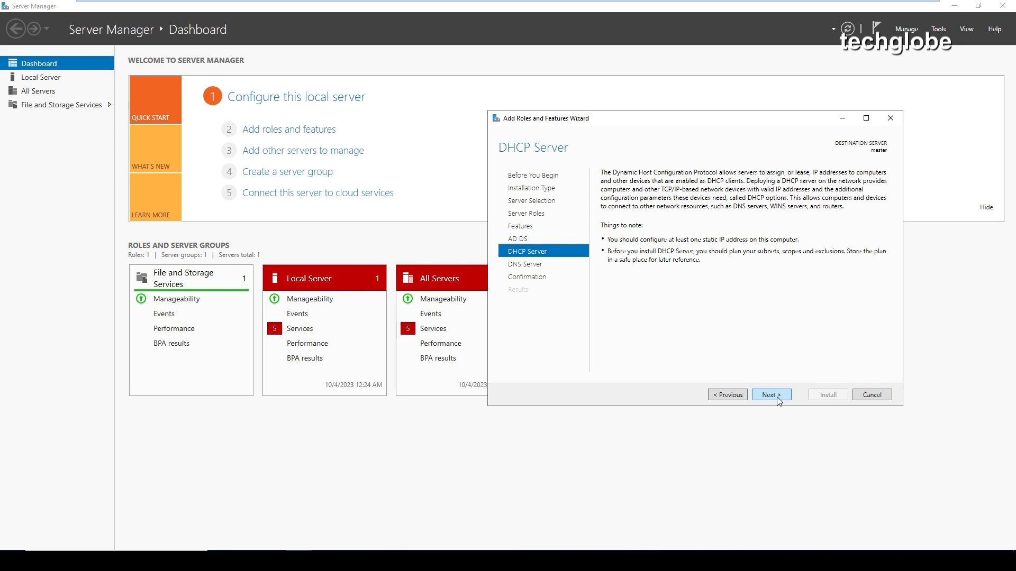
left_click(776, 396)
left_click(777, 397)
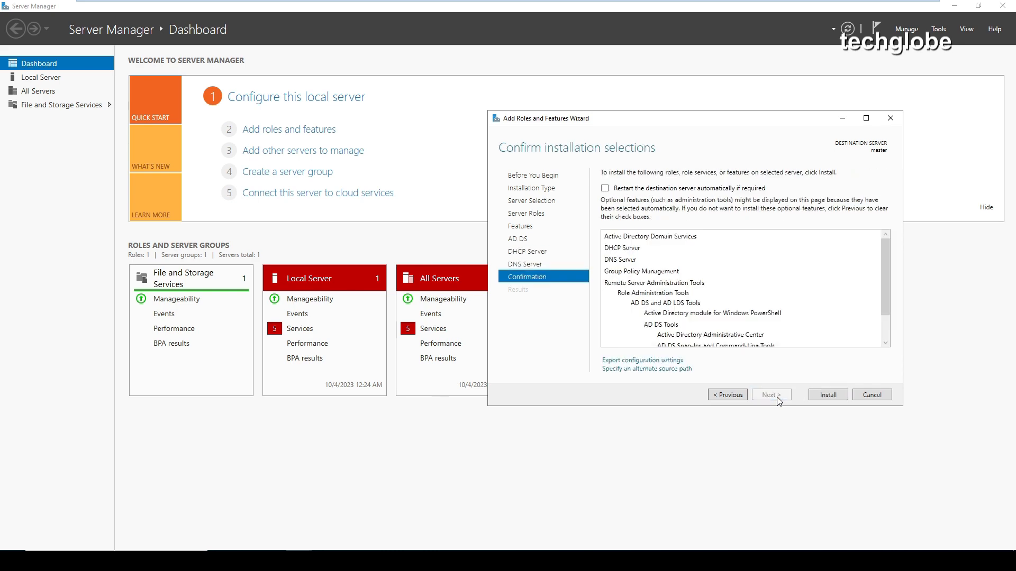
left_click(604, 189)
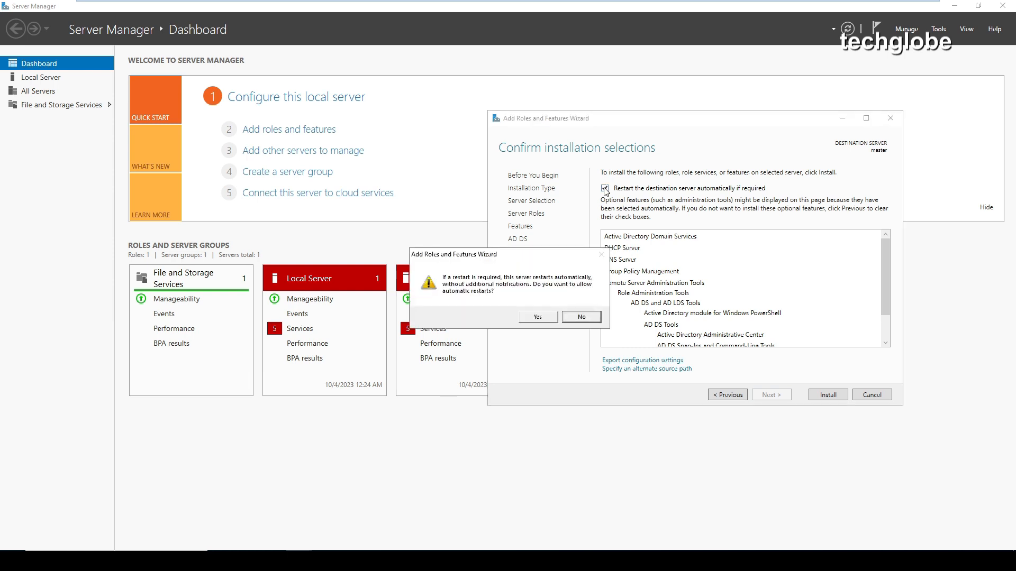
left_click(538, 317)
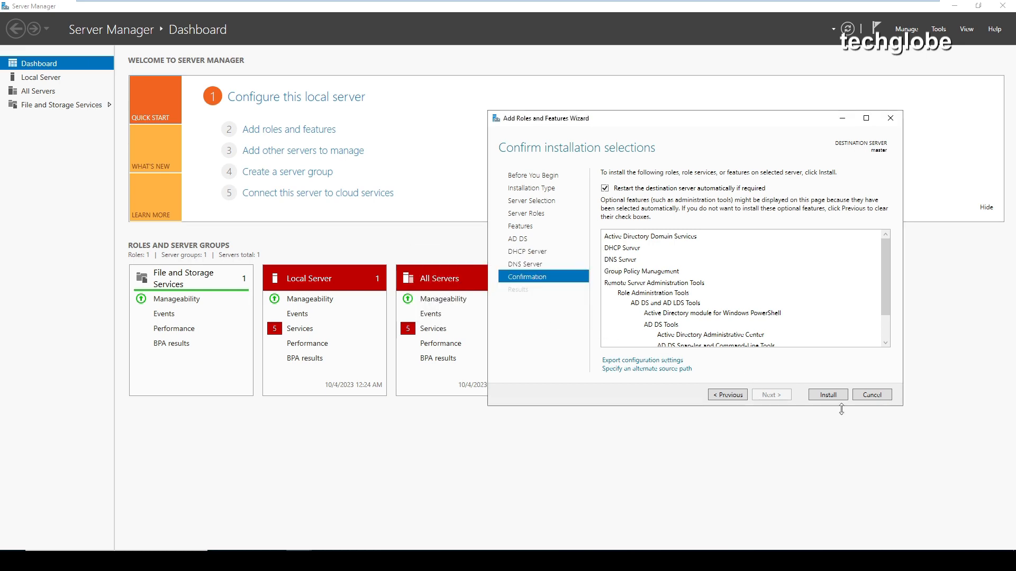
left_click(825, 395)
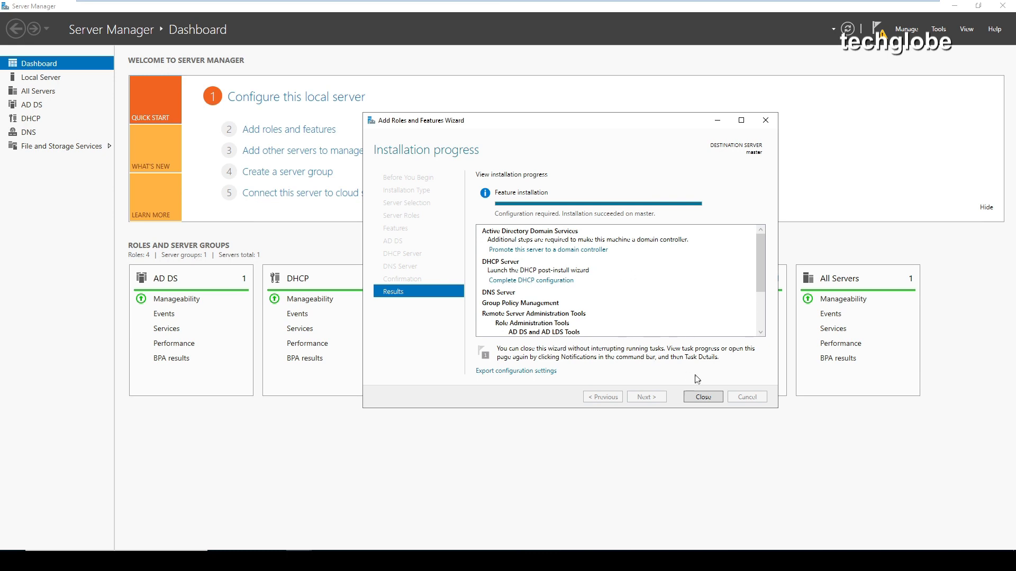
left_click(699, 398)
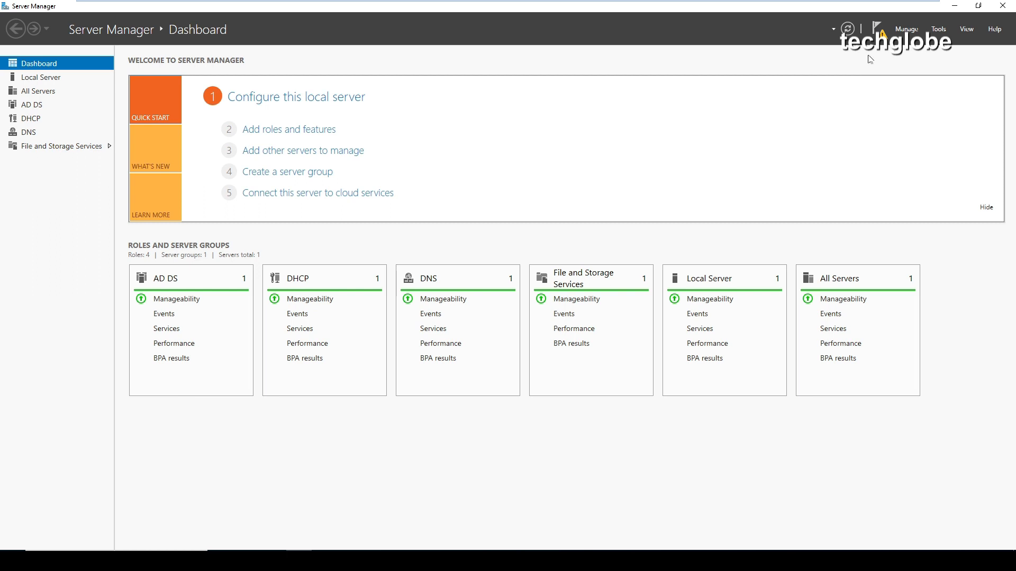
Step: Start promoting this server to a domain controller by adding a new forest with root domain name techglobe.local
left_click(881, 32)
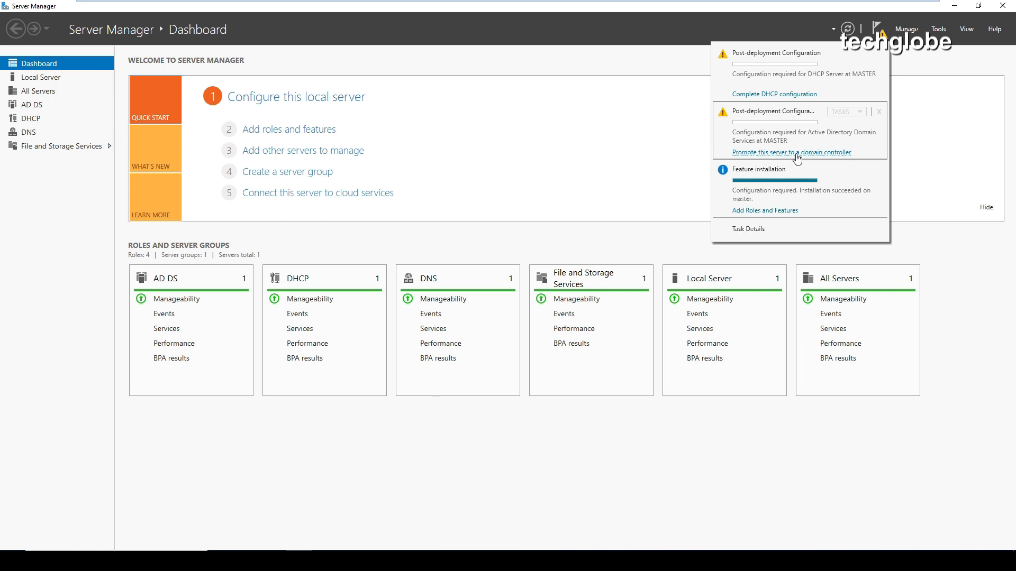
left_click(825, 155)
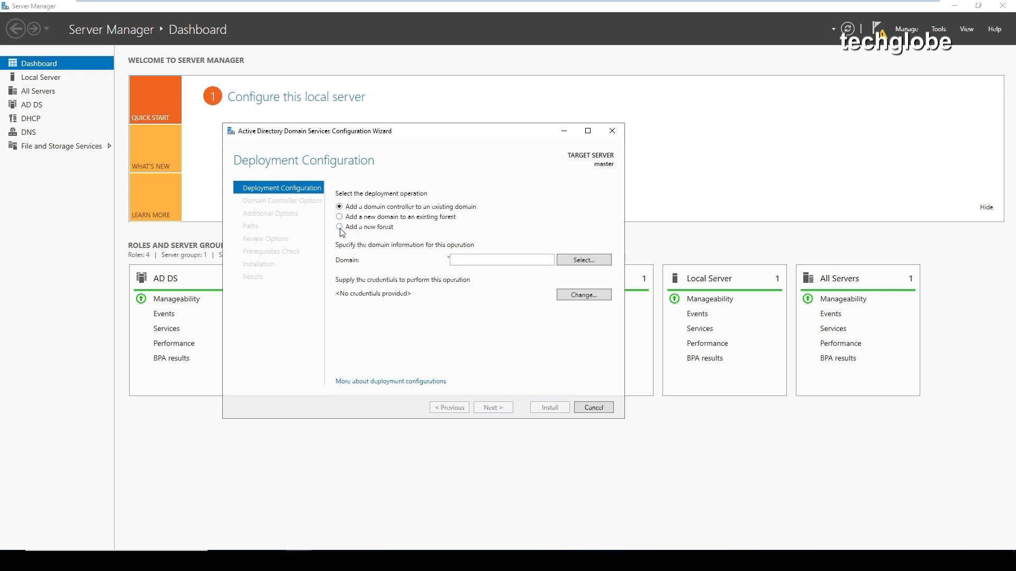
left_click(340, 228)
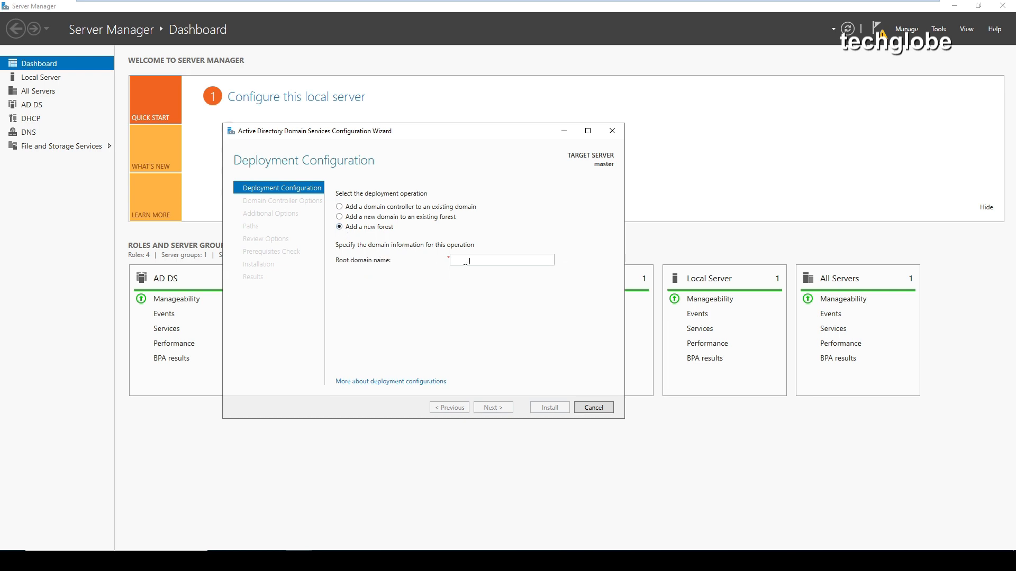
left_click(497, 260)
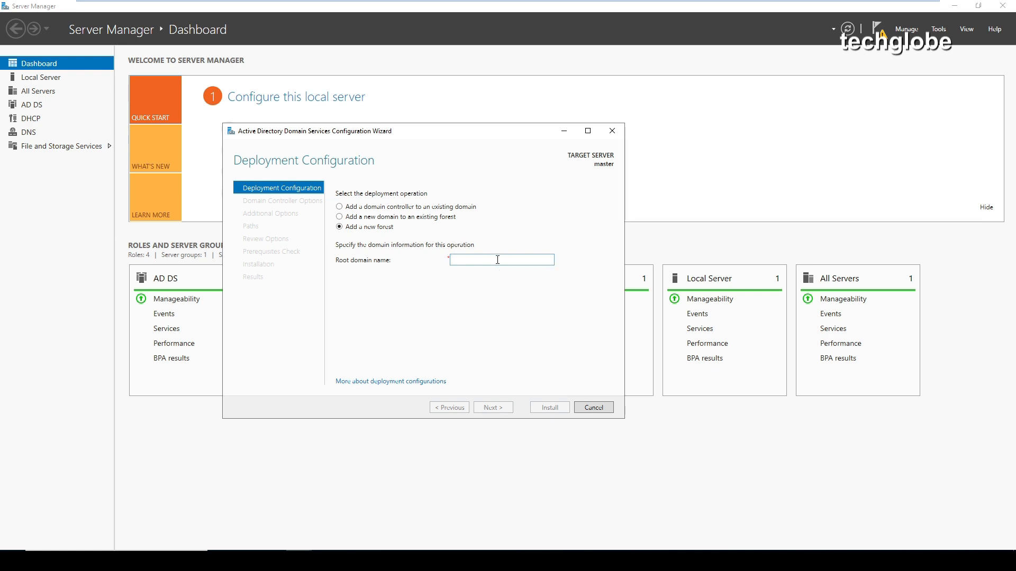
type("techglobe.local")
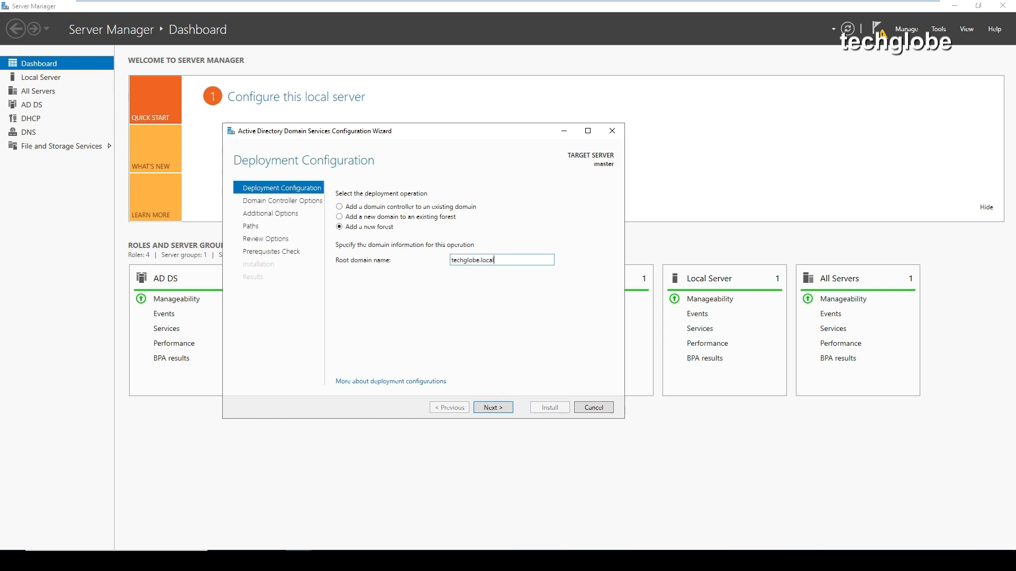
left_click(493, 407)
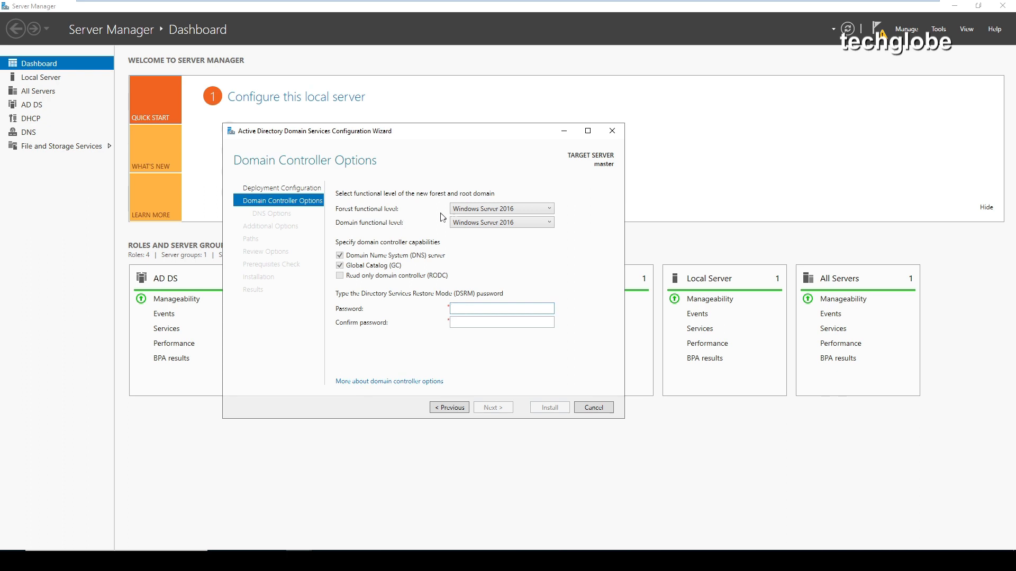
Step: Keep Windows Server 2016 as the forest and domain functional levels, and enter and confirm the Directory Services Restore Mode password
left_click(506, 210)
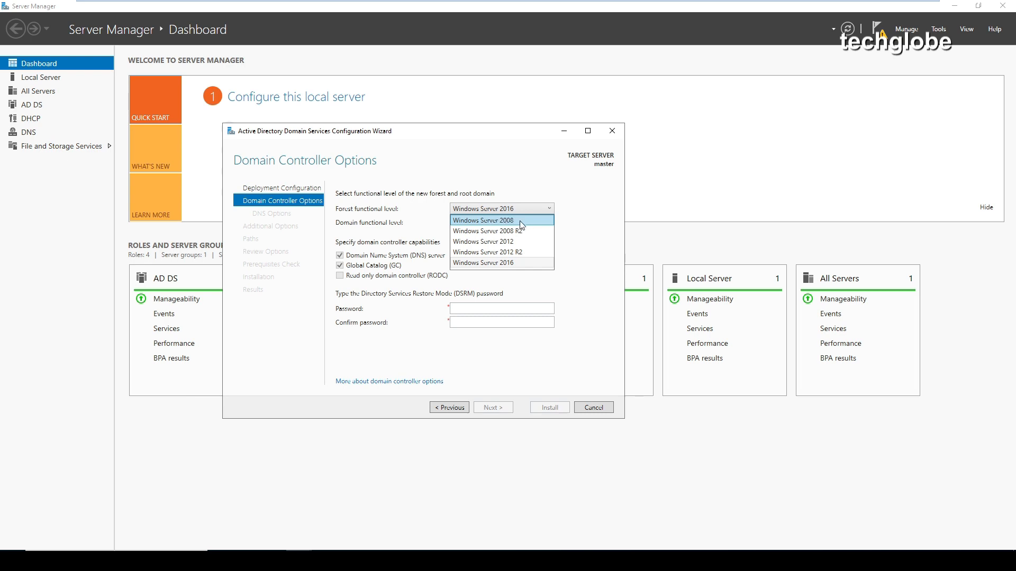
left_click(582, 245)
left_click(492, 227)
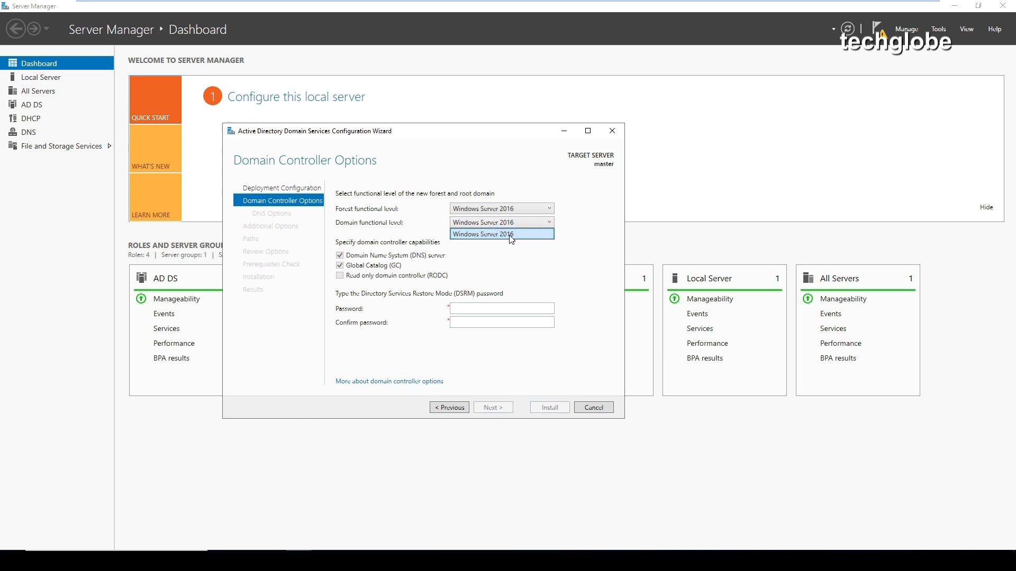
left_click(416, 231)
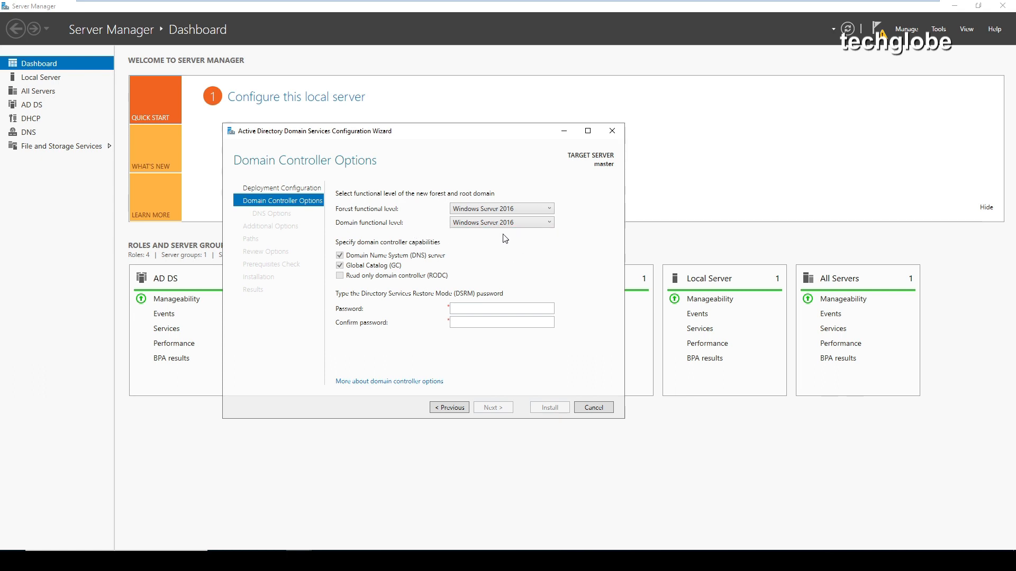
left_click(466, 307)
type("•••")
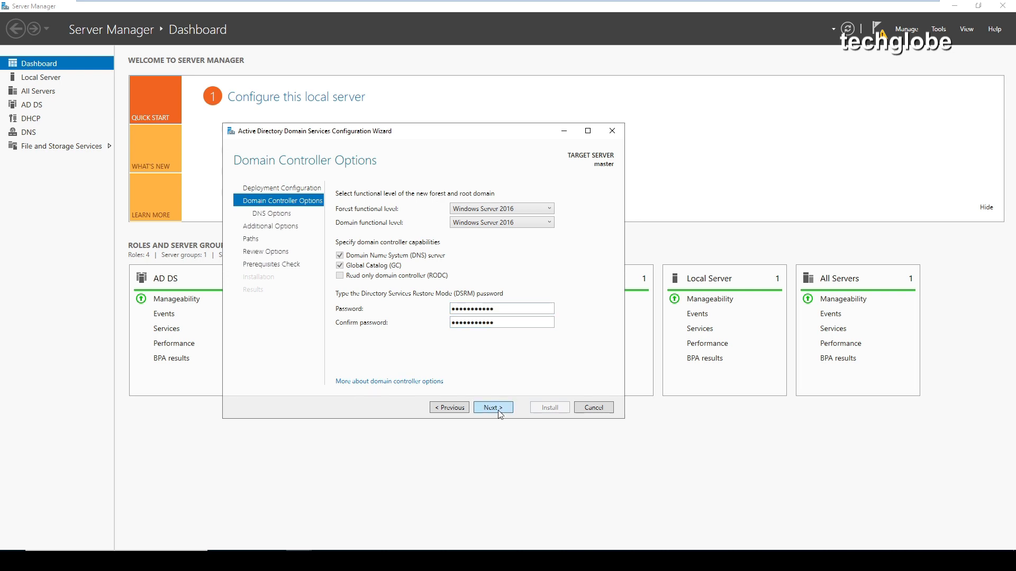
left_click(490, 409)
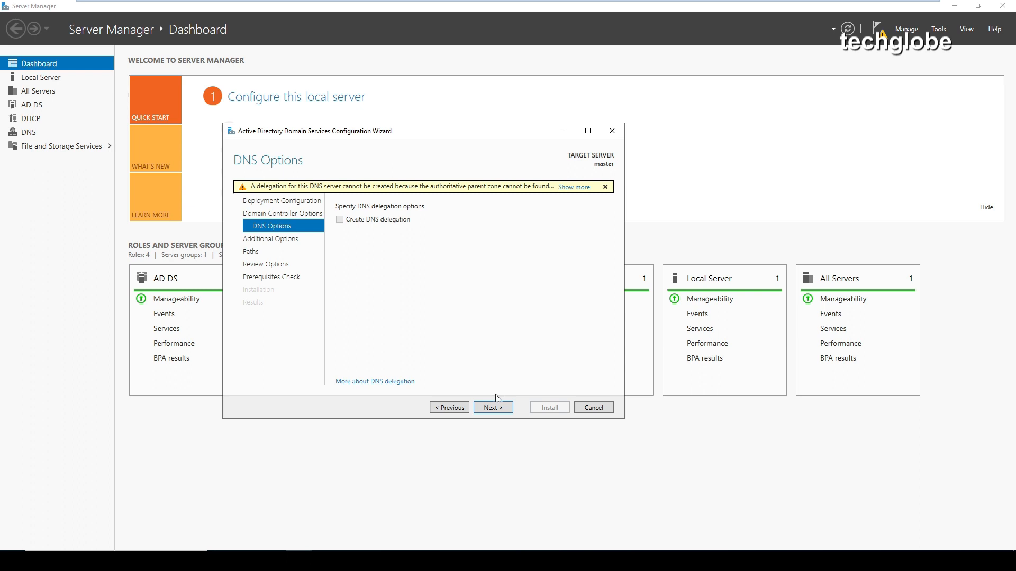
Step: Accept the default DNS options, the NetBIOS domain name techglobe, and the default database, log and SYSVOL folders
left_click(482, 411)
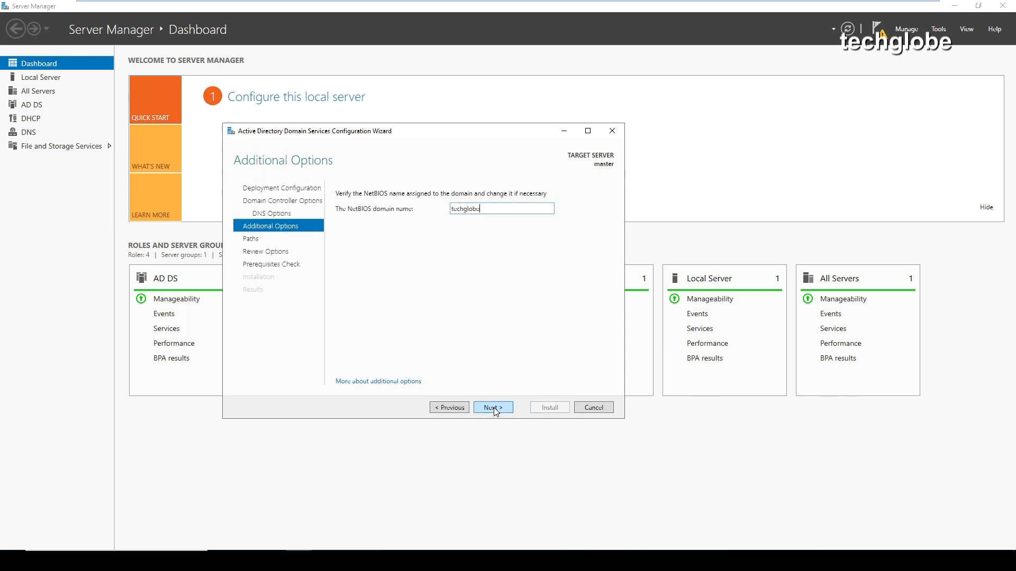
left_click(493, 407)
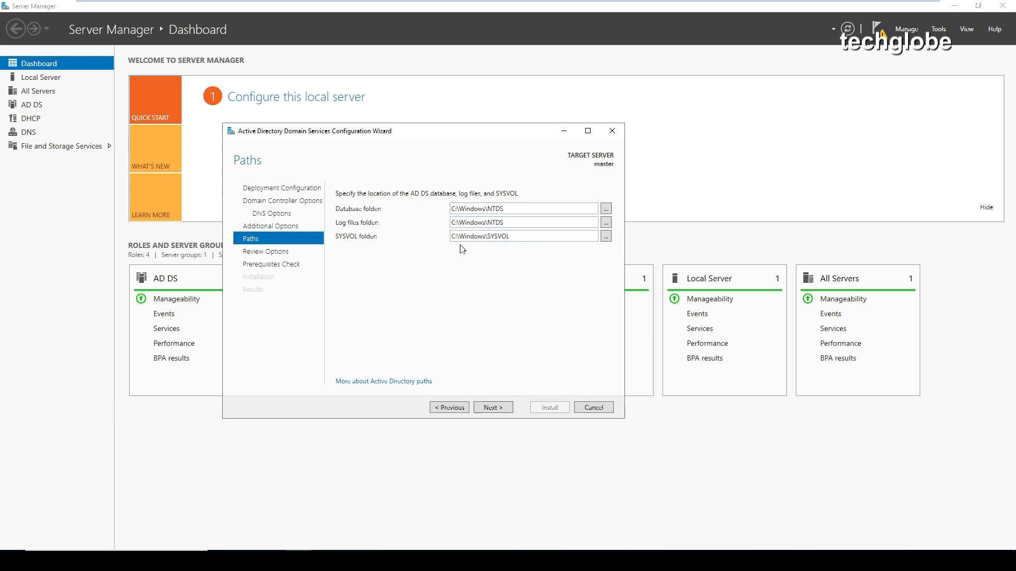
left_click(494, 407)
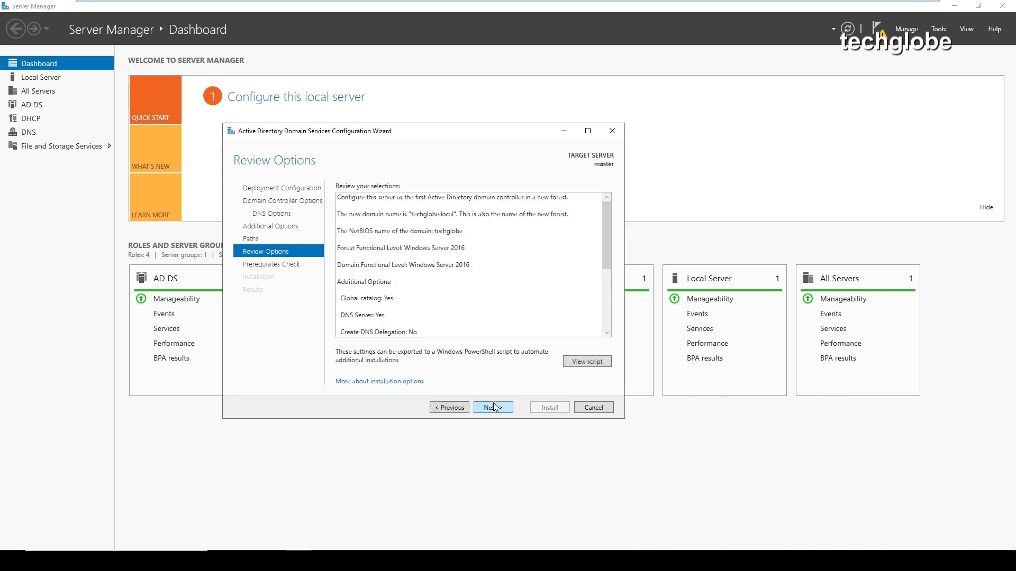
Step: Accept the reviewed selections, check the prerequisites results, and install the domain controller configuration, letting the server reboot
left_click(495, 407)
scroll(463, 300, "down", 5)
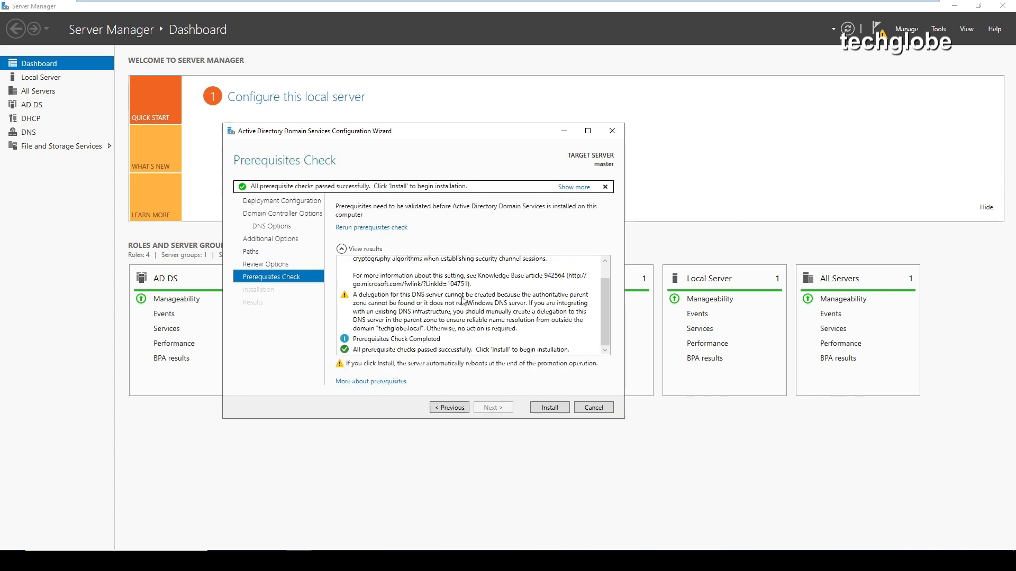
scroll(459, 262, "up", 1)
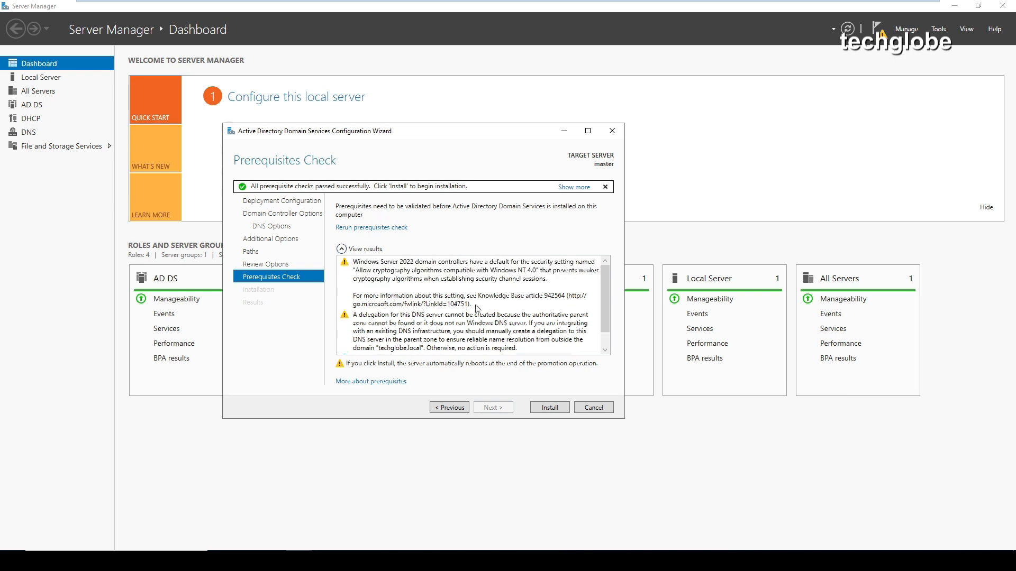
scroll(478, 309, "down", 1)
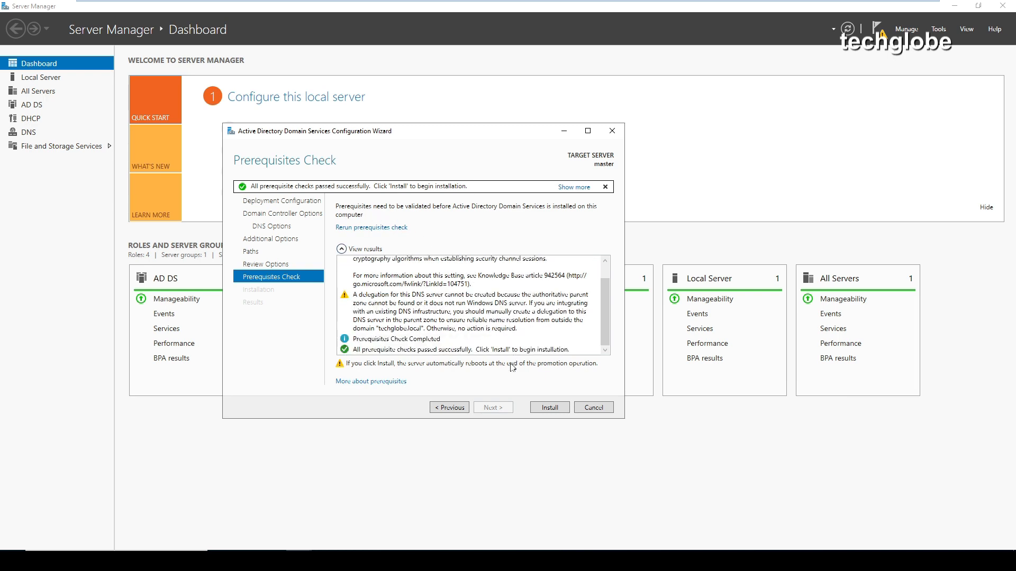
left_click(550, 407)
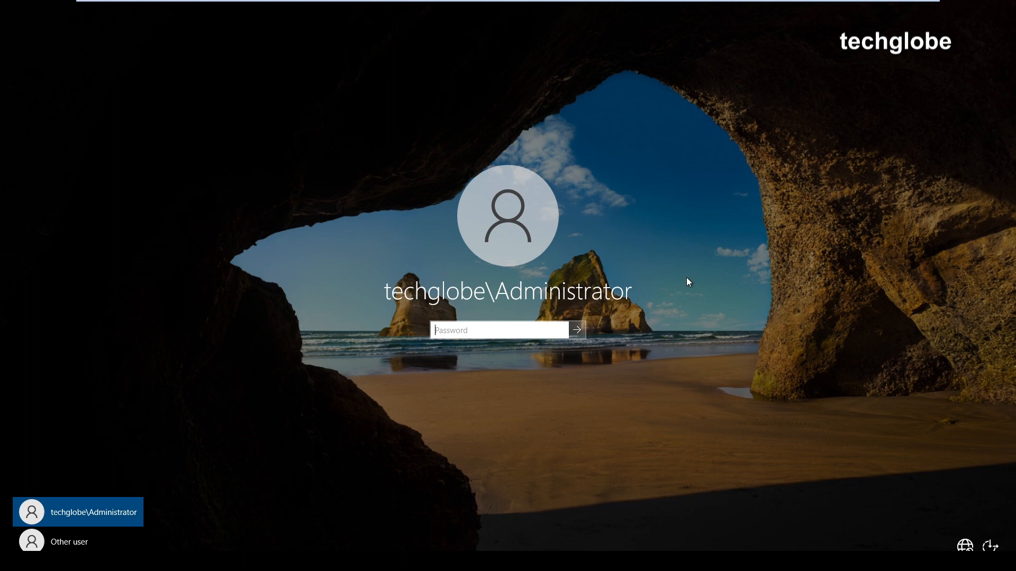
Step: Sign in to the techglobe domain as Administrator with the account password and open Active Directory Users and Computers
type("*******")
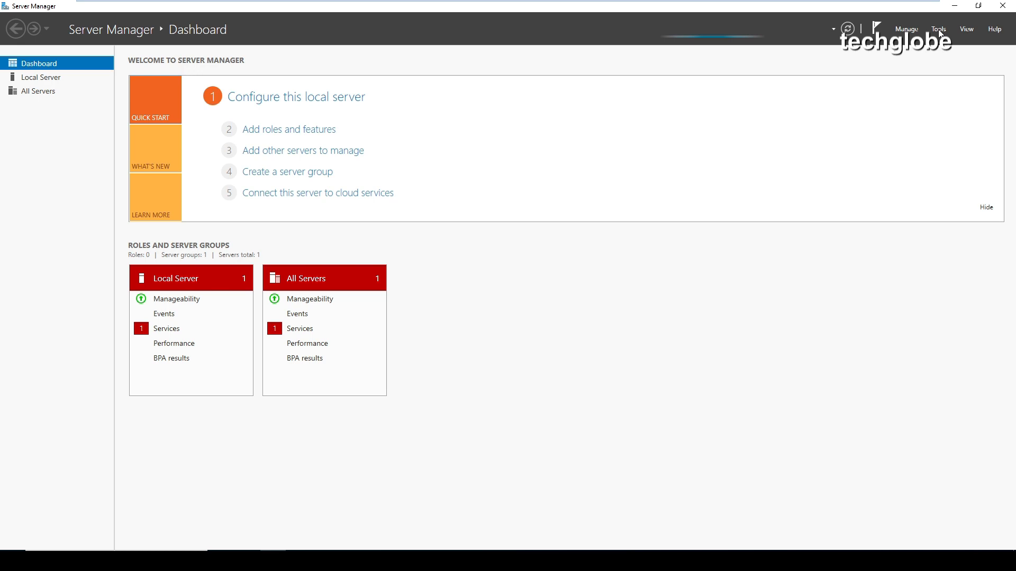
left_click(939, 31)
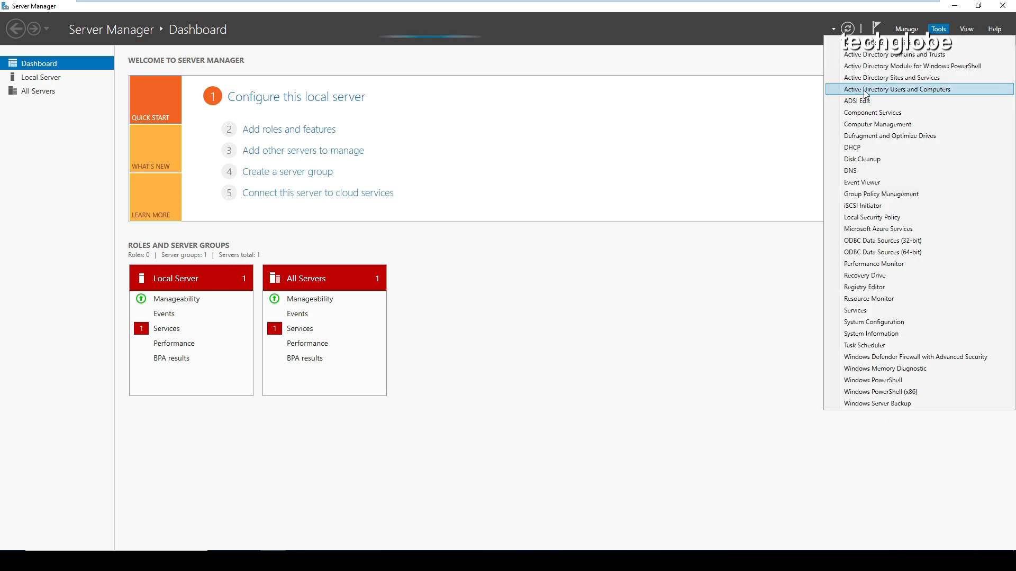
left_click(927, 93)
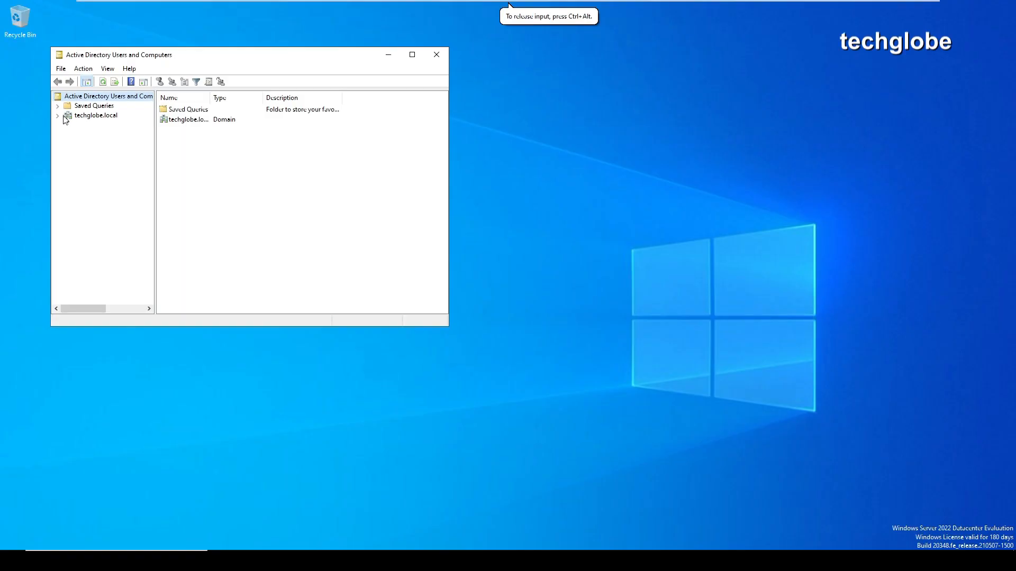
Step: Expand the techglobe.local domain and examine the contents of its Builtin, Computers and Domain Controllers containers
left_click(58, 116)
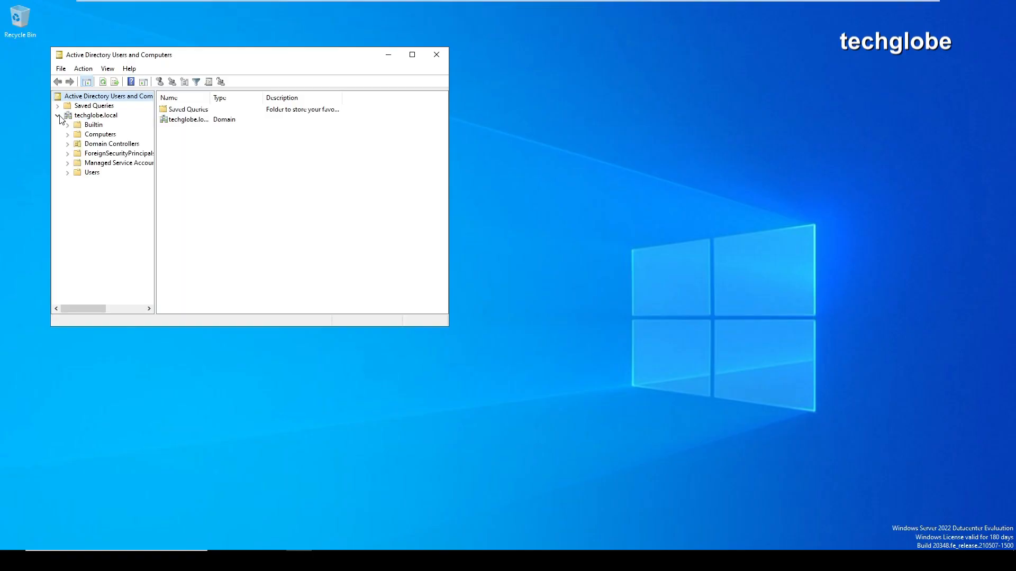
left_click(412, 54)
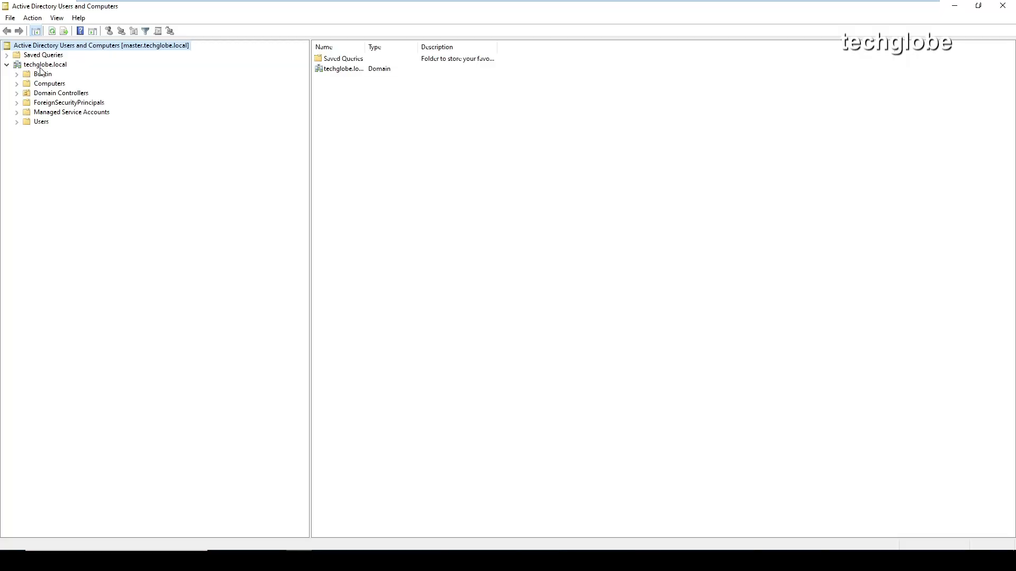
left_click(42, 65)
left_click(46, 75)
left_click_drag(402, 409, 280, 5)
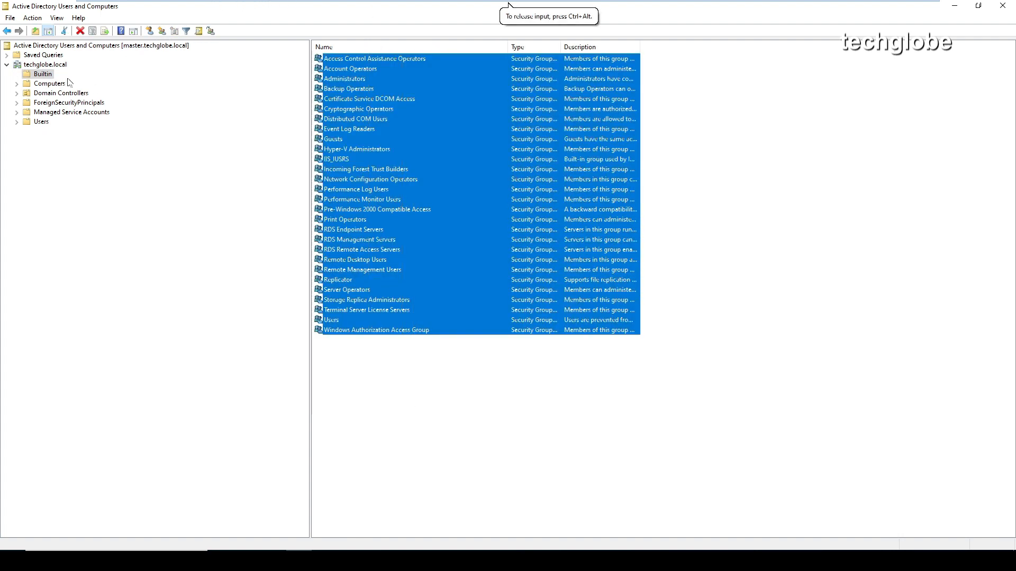
left_click(50, 84)
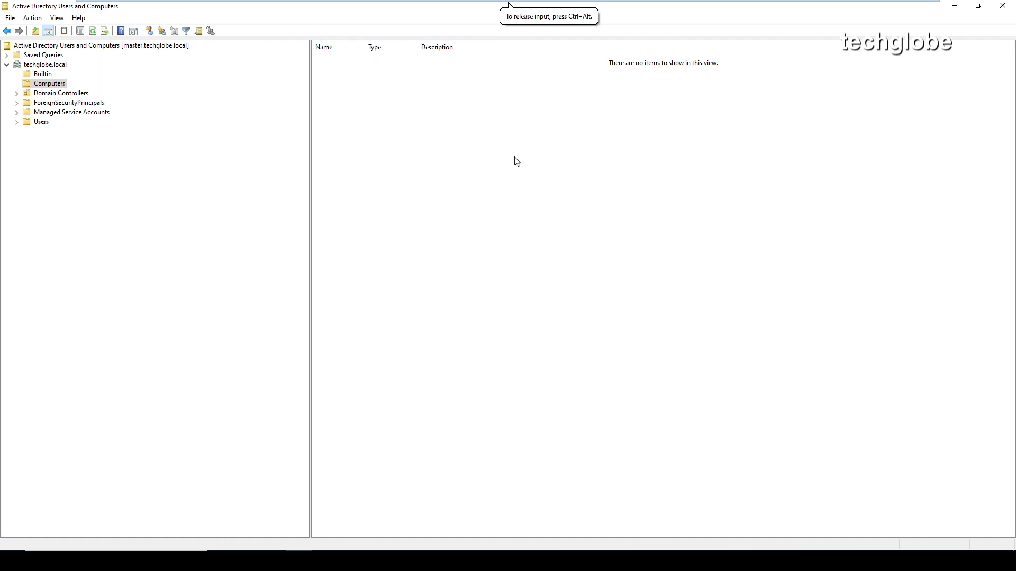
left_click(45, 94)
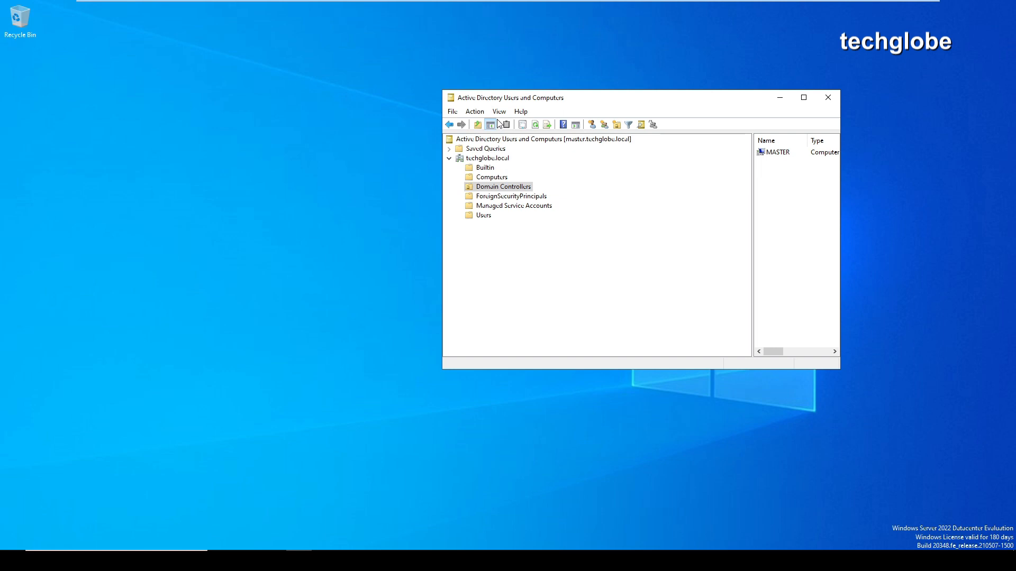
left_click_drag(646, 94, 408, 102)
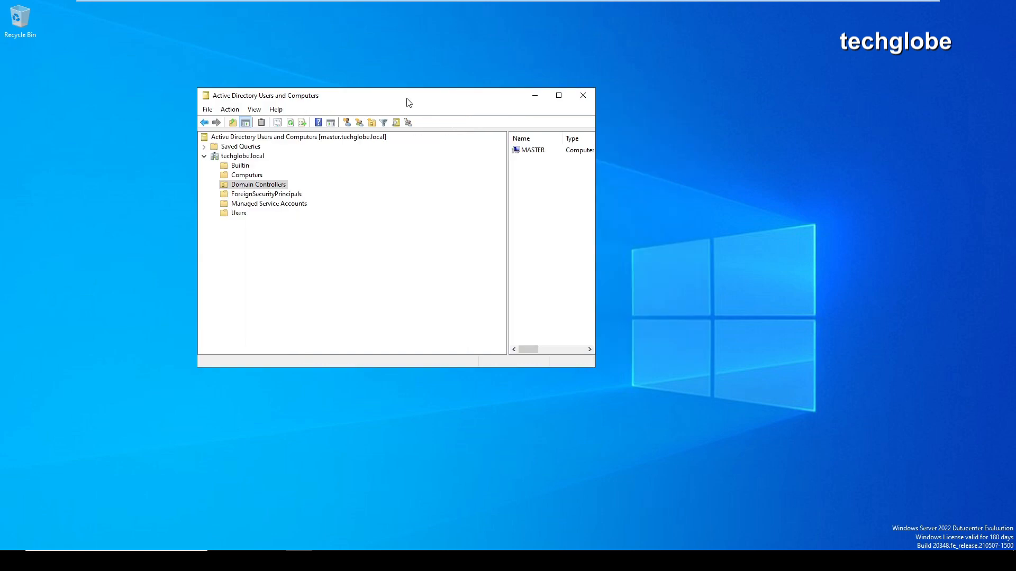